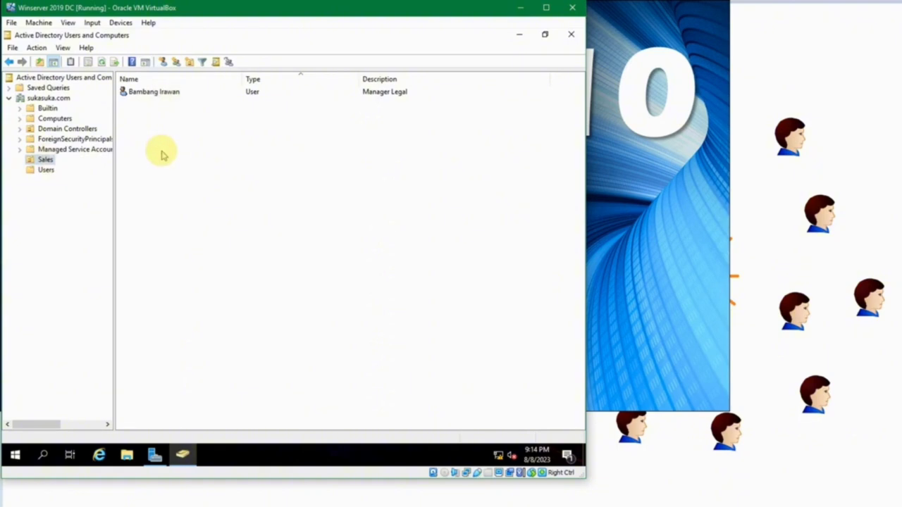
{"action": "left_click", "coordinate": [45, 160]}
{"action": "left_click", "coordinate": [159, 171]}
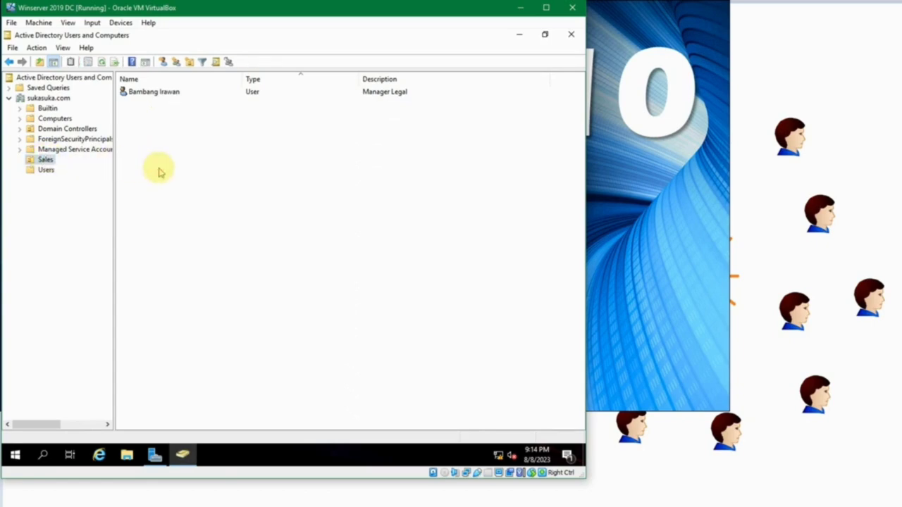
{"action": "left_click", "coordinate": [52, 162]}
{"action": "left_click", "coordinate": [198, 159]}
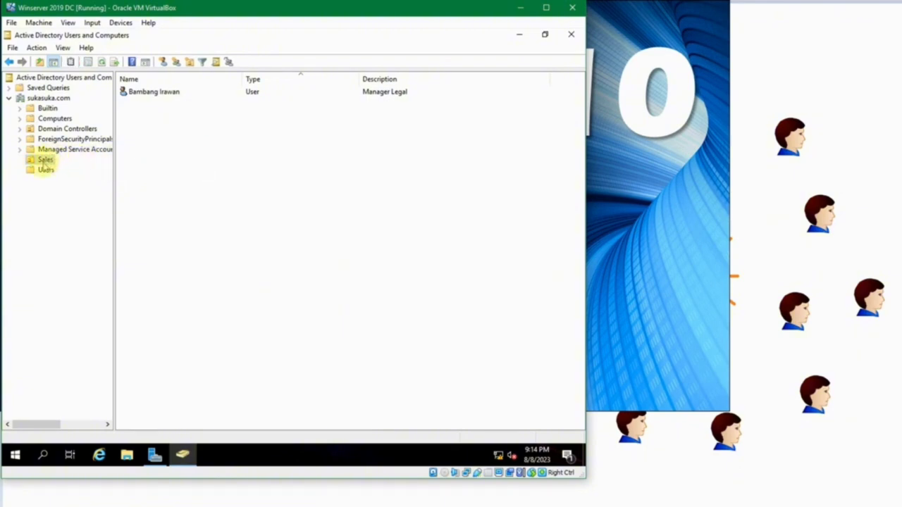
Step: Create a new organizational unit named Frontliner inside the Sales organizational unit
{"action": "left_click", "coordinate": [48, 161]}
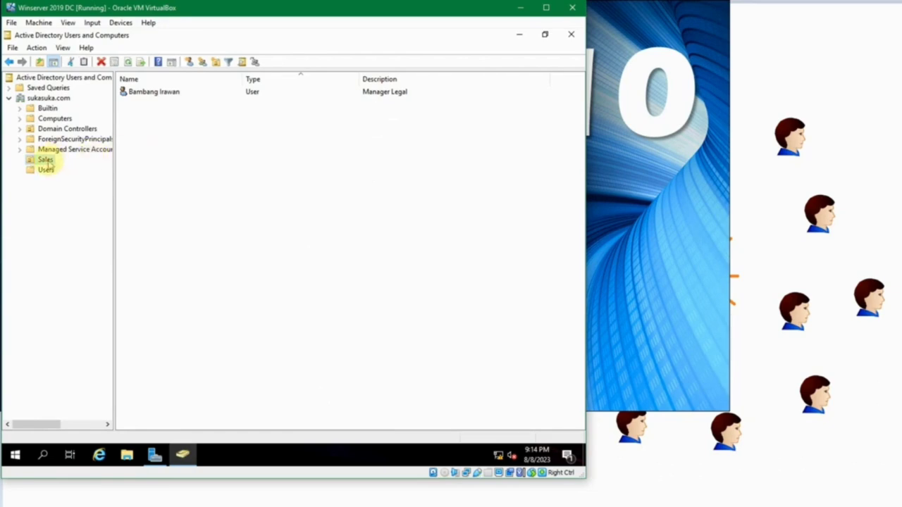
{"action": "right_click", "coordinate": [47, 162]}
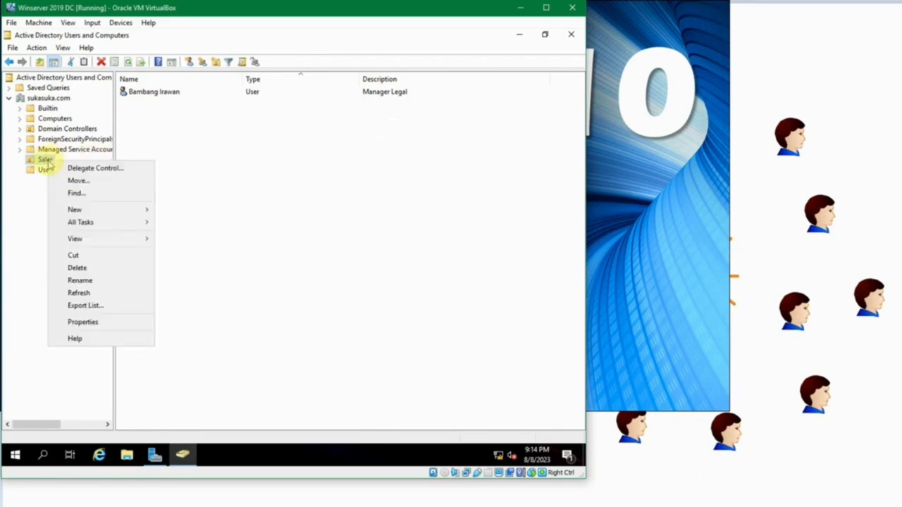
{"action": "mouse_move", "coordinate": [104, 211]}
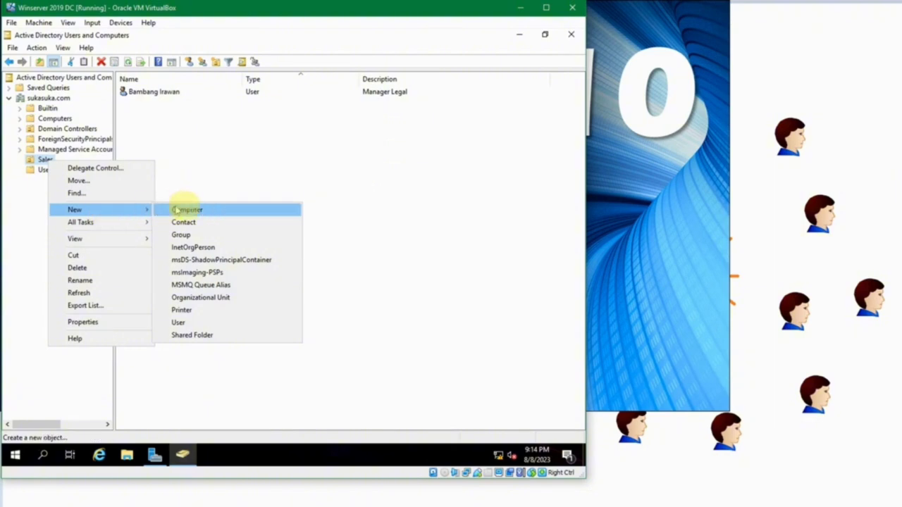
{"action": "left_click", "coordinate": [216, 298]}
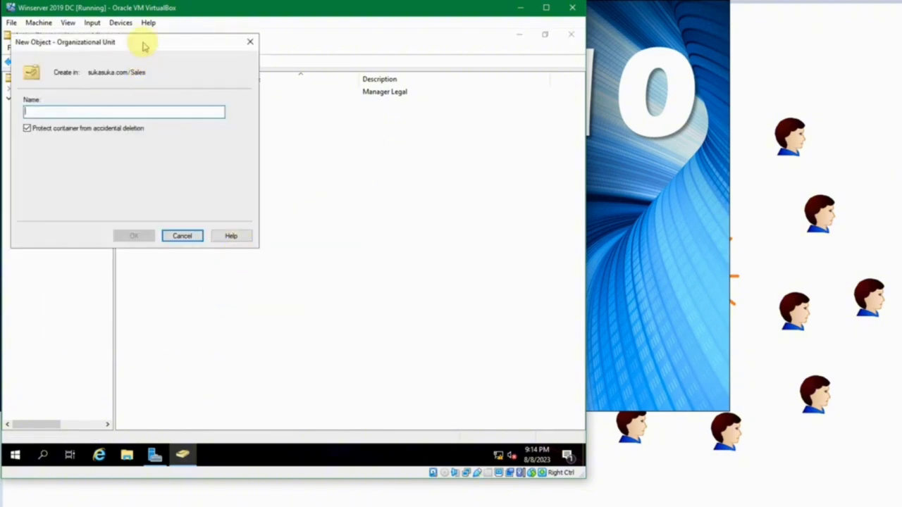
{"action": "type", "text": "F"}
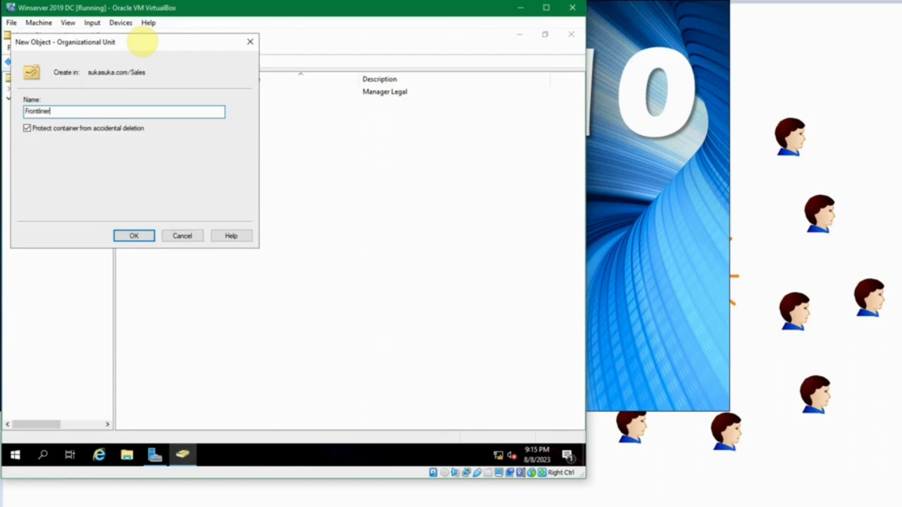
{"action": "type", "text": "rontliner"}
{"action": "left_click", "coordinate": [125, 236]}
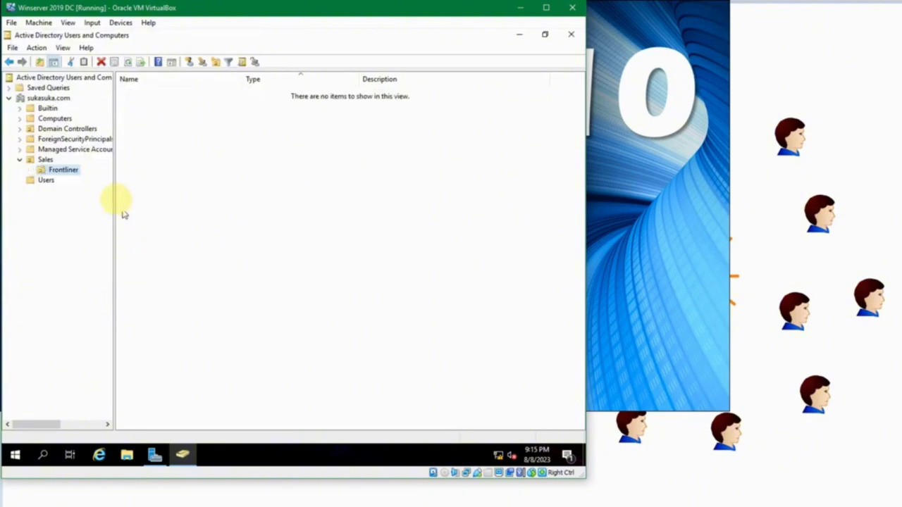
Step: Create a second organizational unit named Transaction inside the Sales organizational unit
{"action": "left_click", "coordinate": [44, 160]}
{"action": "right_click", "coordinate": [46, 159]}
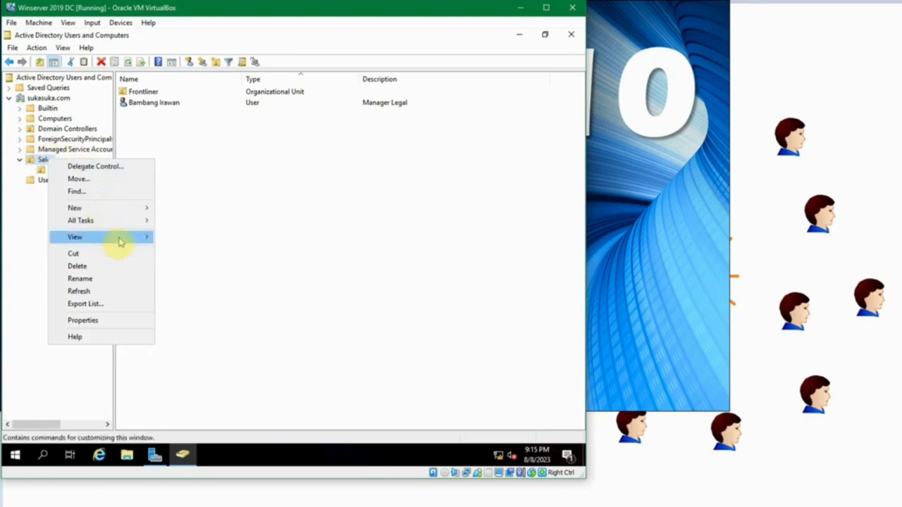
{"action": "mouse_move", "coordinate": [115, 208]}
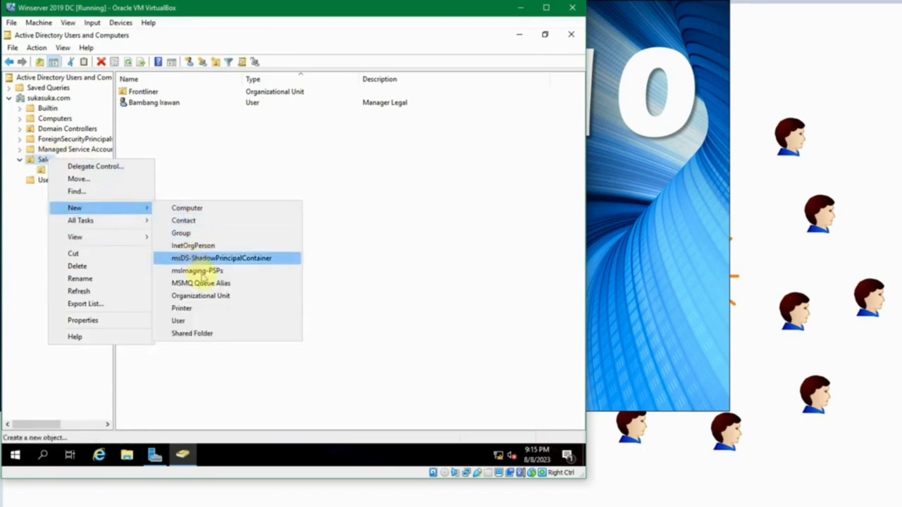
{"action": "left_click", "coordinate": [211, 296]}
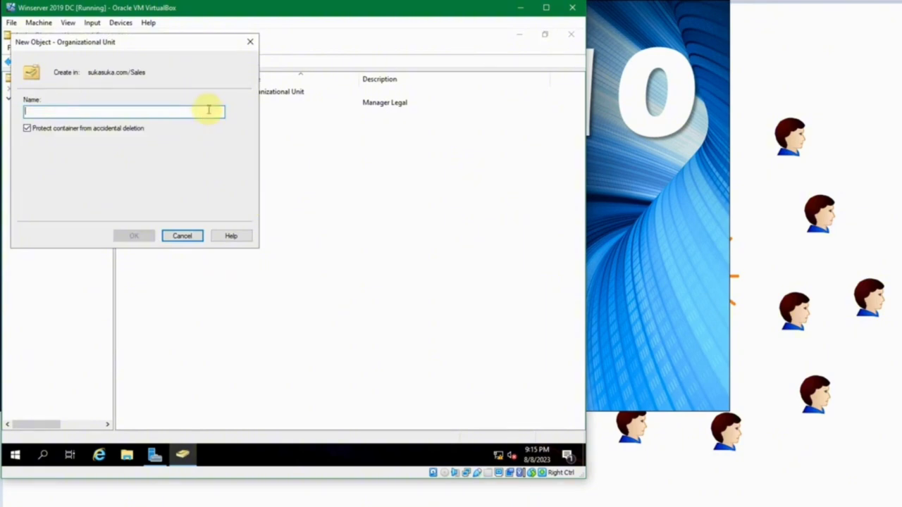
{"action": "type", "text": "Transaction"}
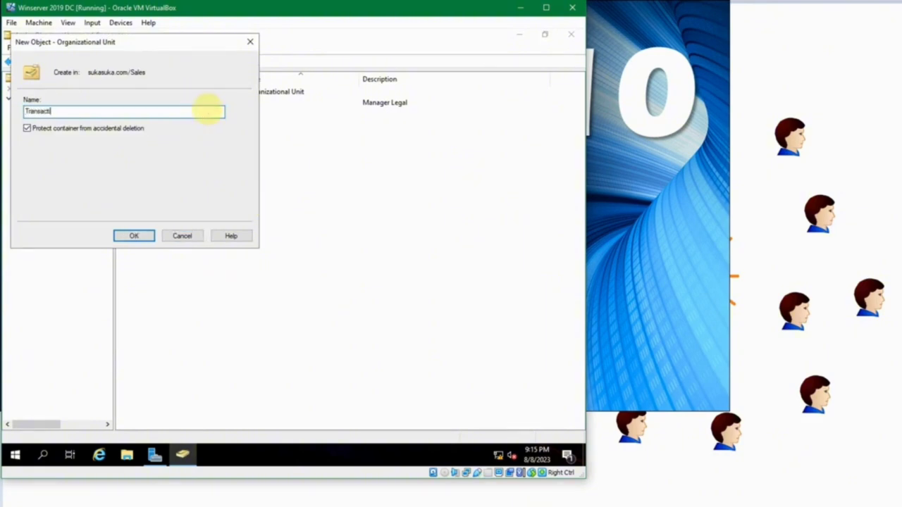
{"action": "left_click", "coordinate": [128, 239]}
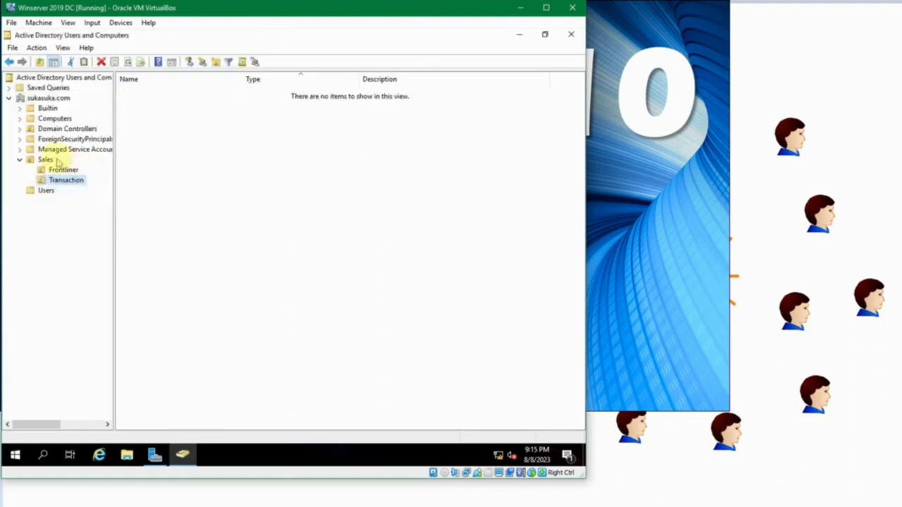
Step: Check the contents of the Sales organizational unit and its Frontliner sub-unit
{"action": "left_click", "coordinate": [48, 160]}
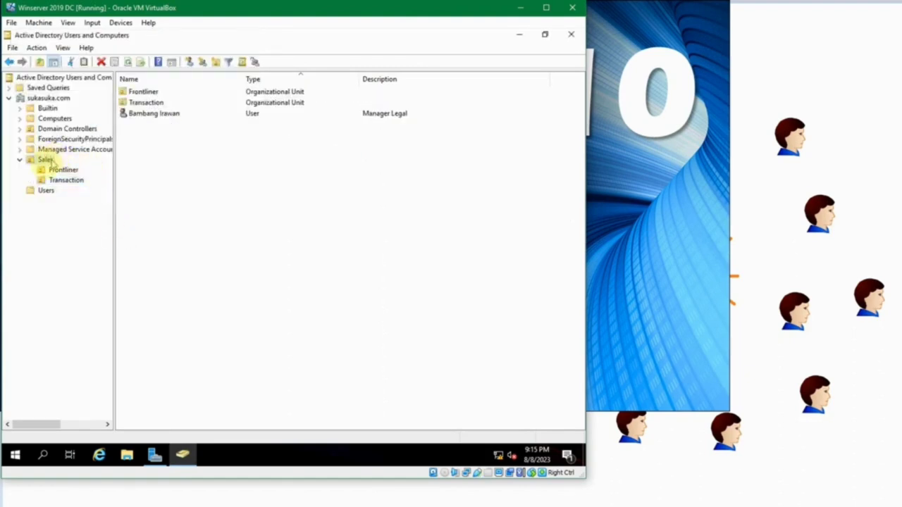
{"action": "left_click", "coordinate": [63, 171]}
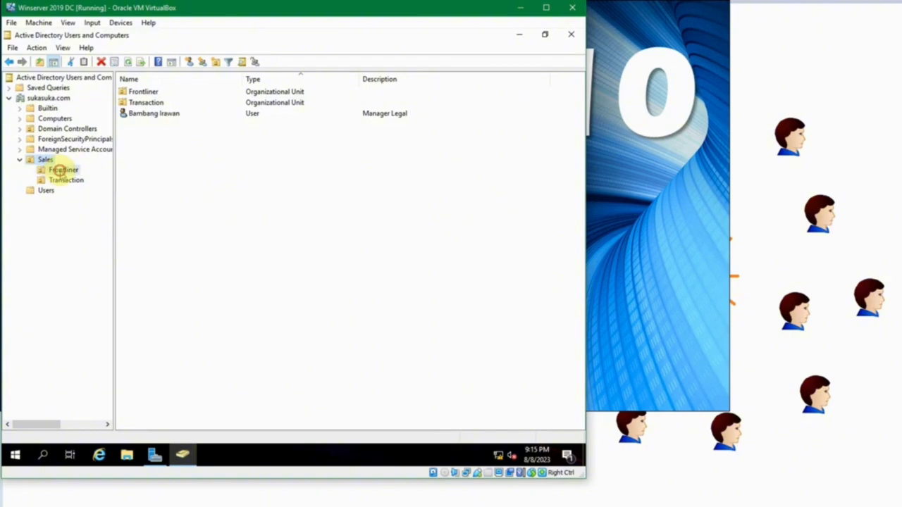
{"action": "right_click", "coordinate": [143, 148]}
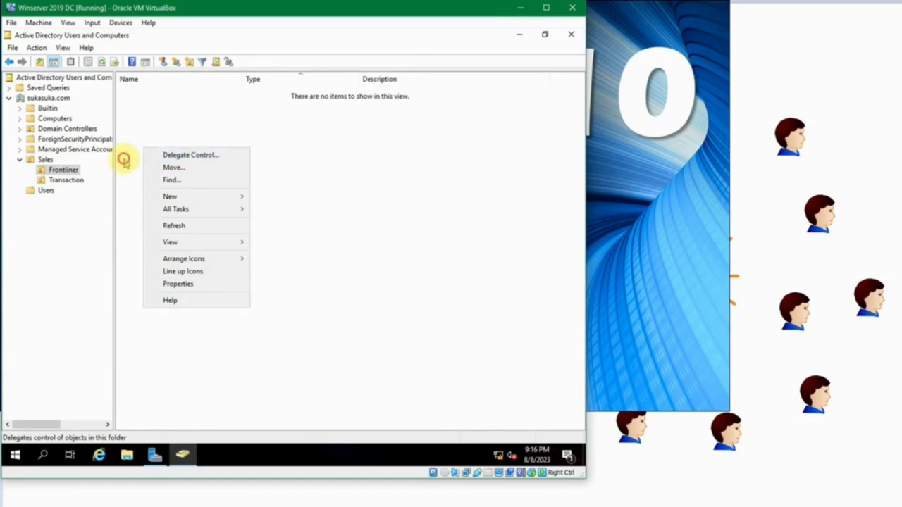
{"action": "left_click", "coordinate": [123, 158]}
Step: Open the Users container and view the properties of the user listed directly below Guest, without changing anything
{"action": "left_click", "coordinate": [44, 191]}
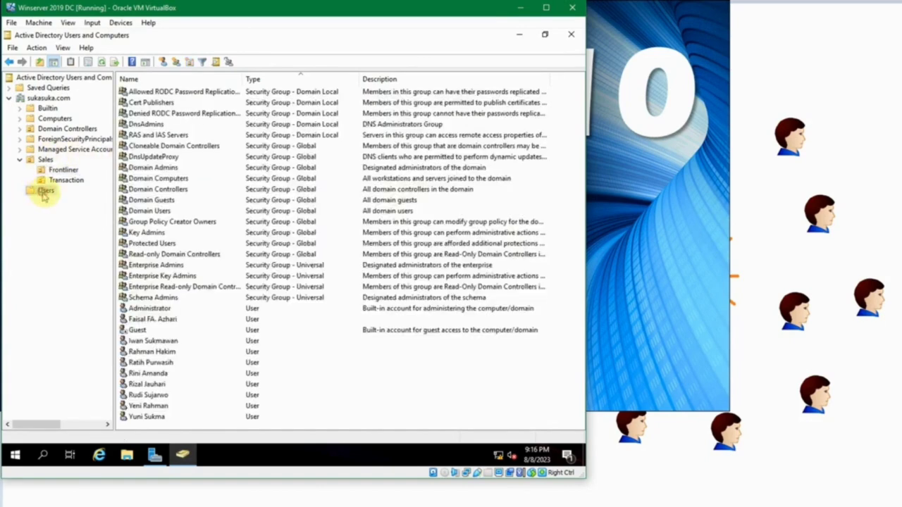
{"action": "left_click", "coordinate": [155, 341]}
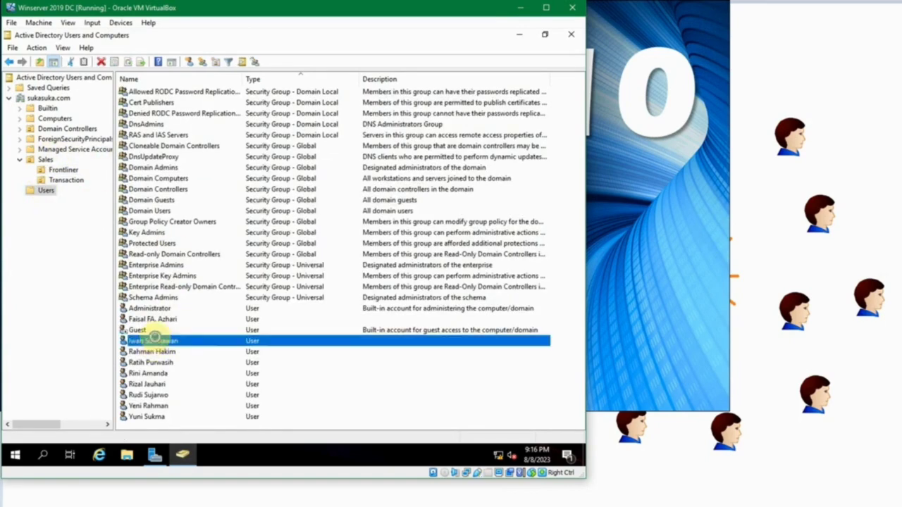
{"action": "right_click", "coordinate": [172, 341]}
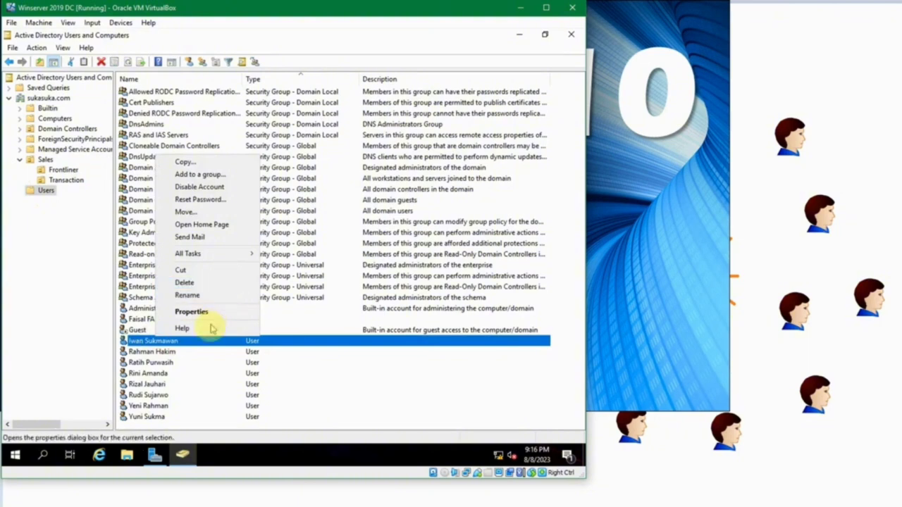
{"action": "left_click", "coordinate": [210, 312]}
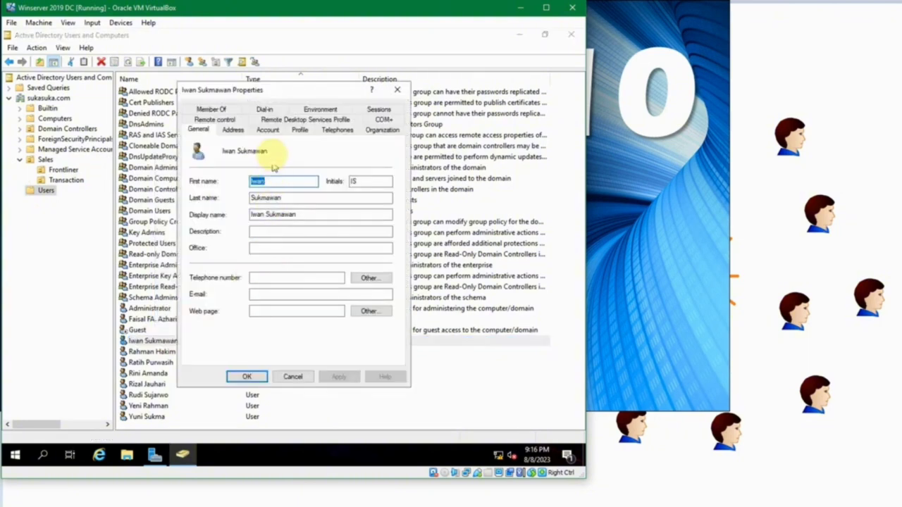
{"action": "left_click", "coordinate": [295, 376]}
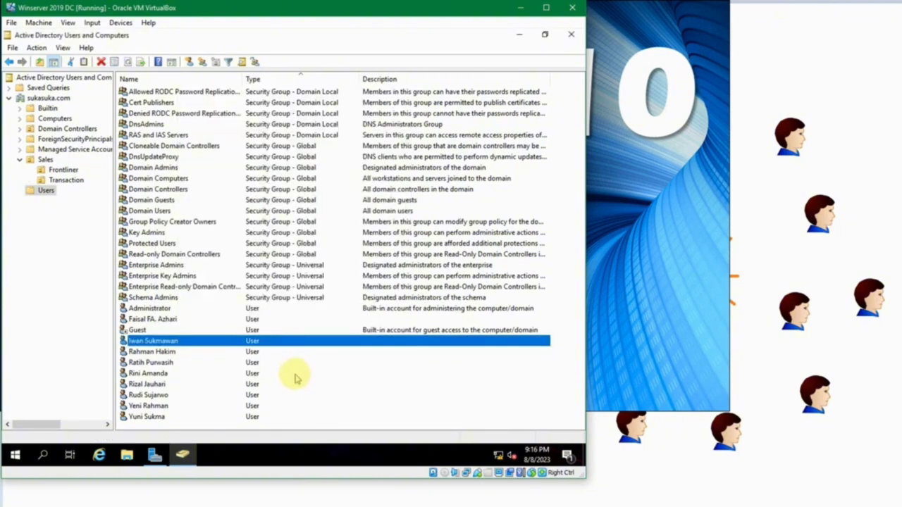
Step: Move the user listed directly below Guest from the Users container into the Frontliner unit under Sales
{"action": "right_click", "coordinate": [205, 342]}
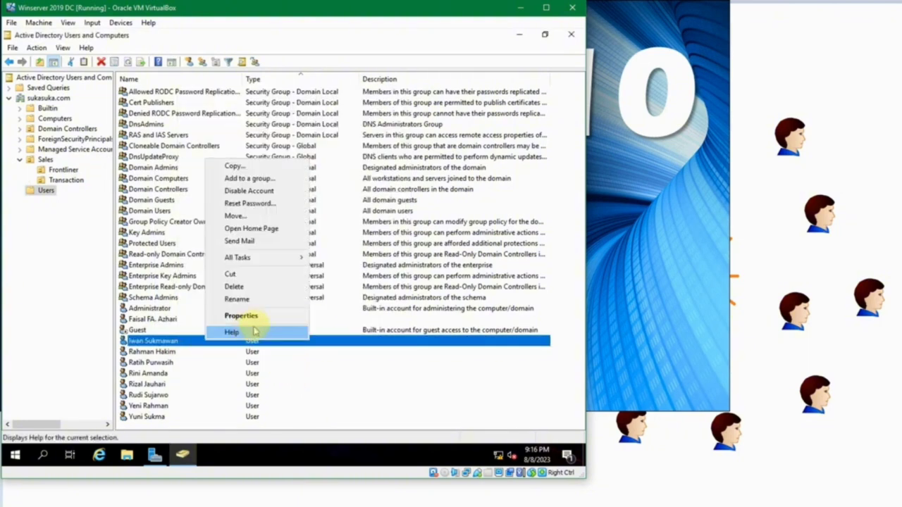
{"action": "left_click", "coordinate": [272, 218]}
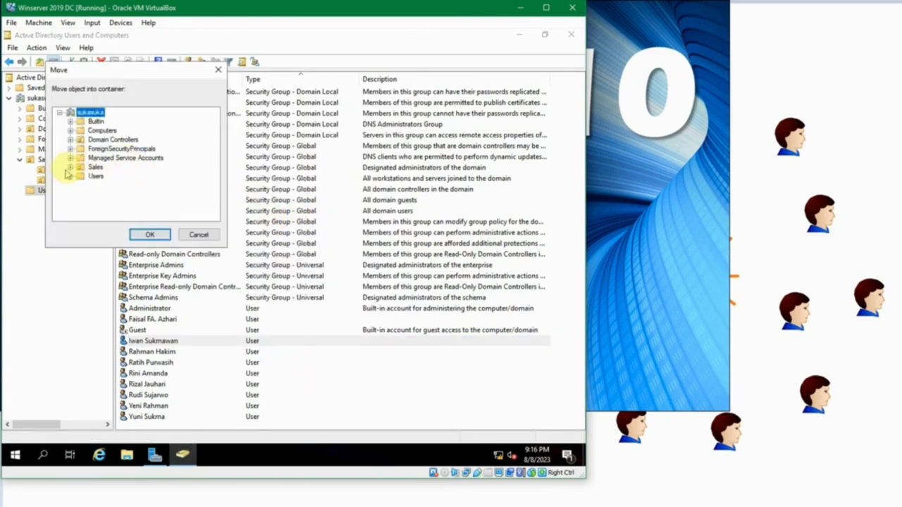
{"action": "left_click", "coordinate": [71, 167]}
{"action": "left_click", "coordinate": [111, 176]}
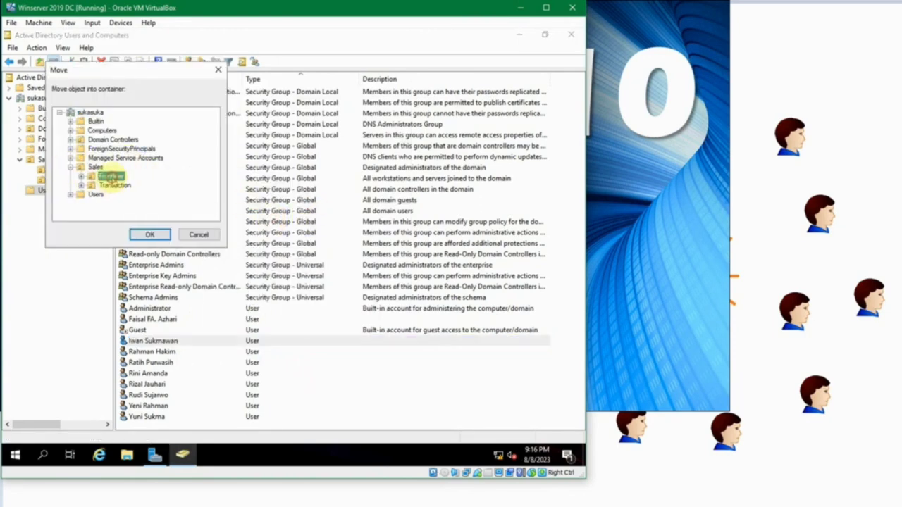
{"action": "left_click", "coordinate": [141, 232]}
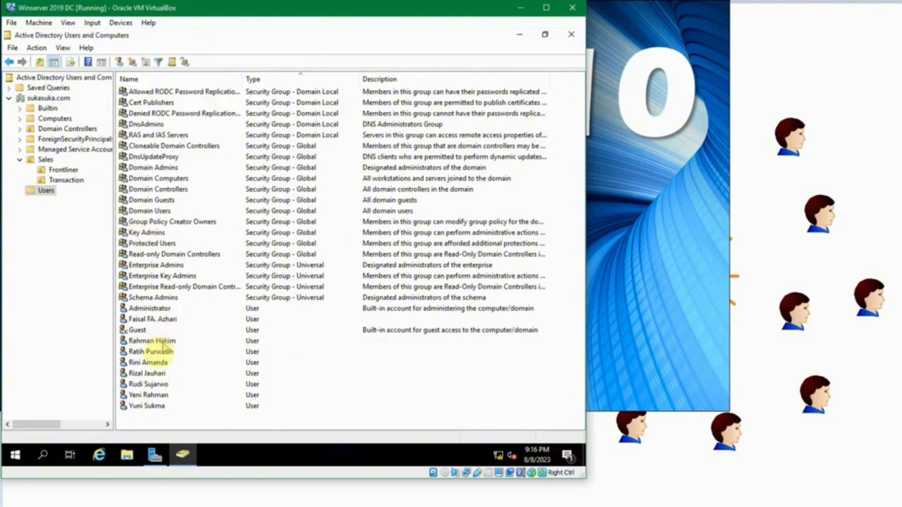
Step: Move the user listed two rows below Guest from the Users container into the Transaction unit under Sales
{"action": "left_click", "coordinate": [153, 353]}
{"action": "right_click", "coordinate": [172, 352]}
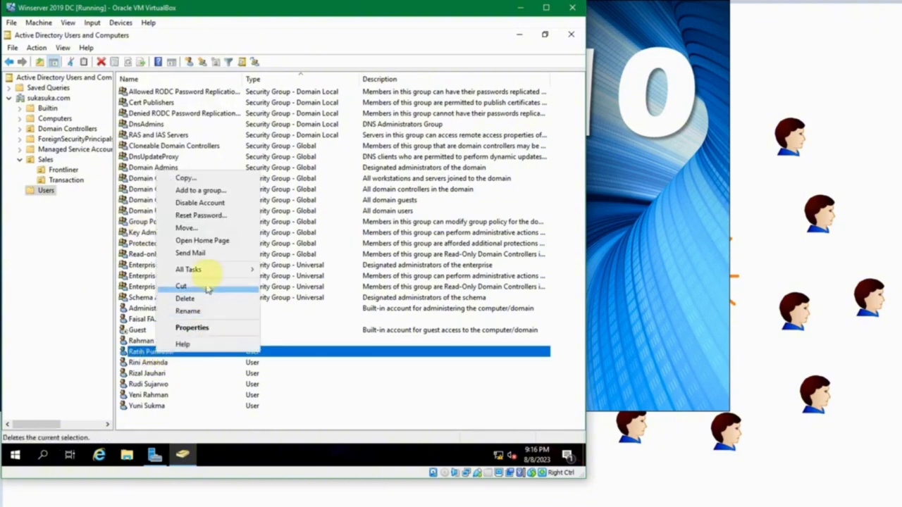
{"action": "left_click", "coordinate": [212, 231]}
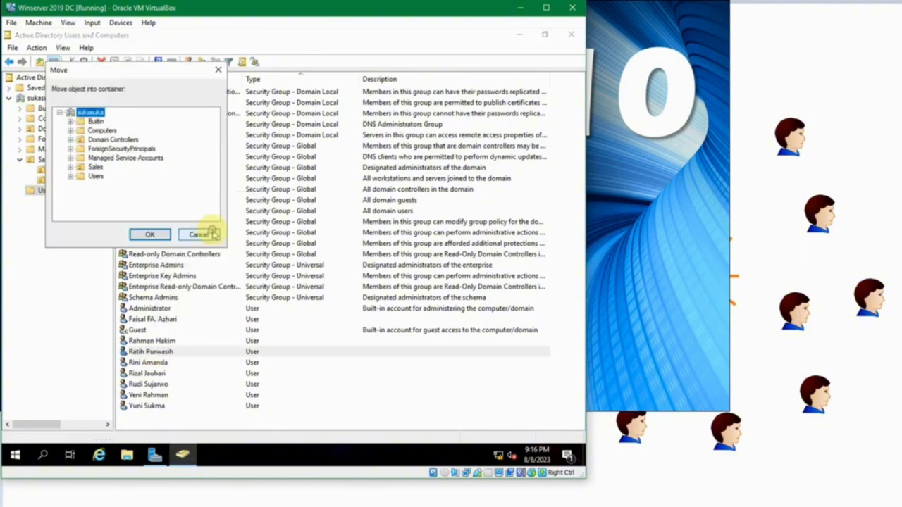
{"action": "left_click", "coordinate": [69, 167]}
{"action": "left_click", "coordinate": [114, 186]}
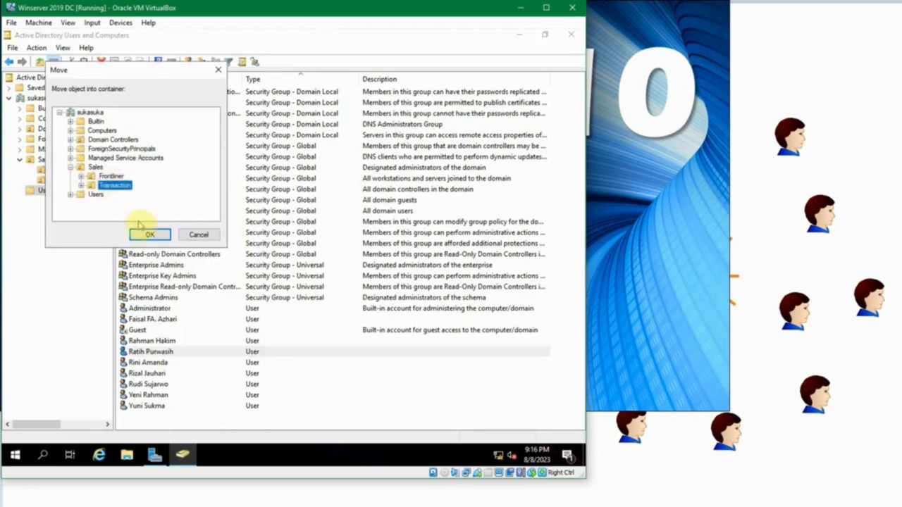
{"action": "left_click", "coordinate": [150, 235]}
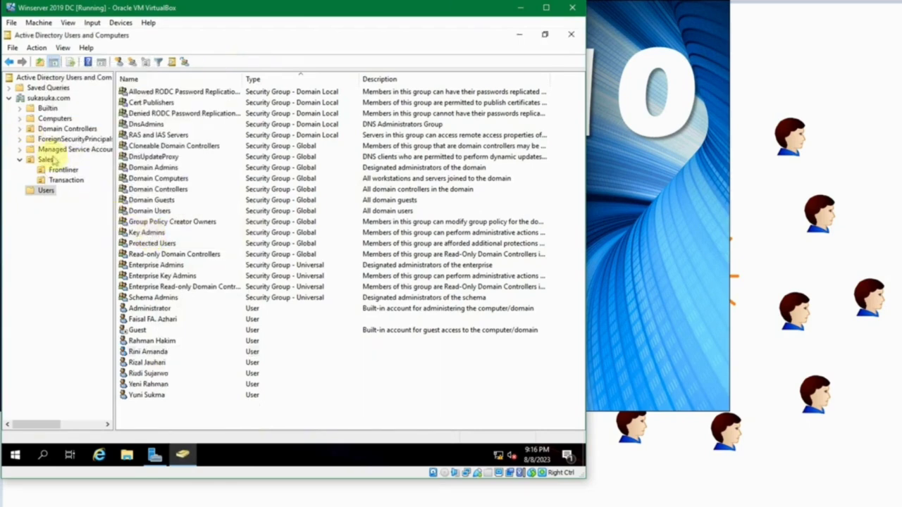
Step: Review the members of the Frontliner and Transaction units and the contents of the parent Sales unit
{"action": "left_click", "coordinate": [63, 170]}
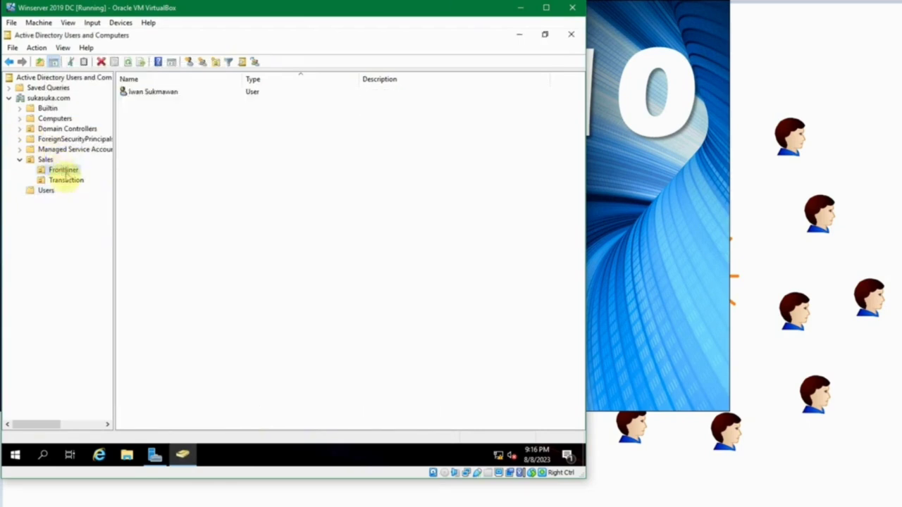
{"action": "left_click", "coordinate": [65, 181]}
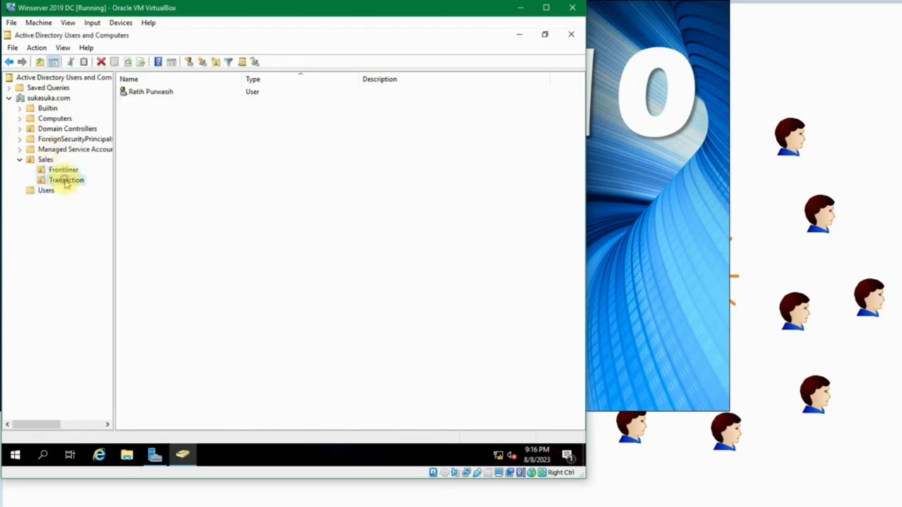
{"action": "left_click", "coordinate": [162, 174]}
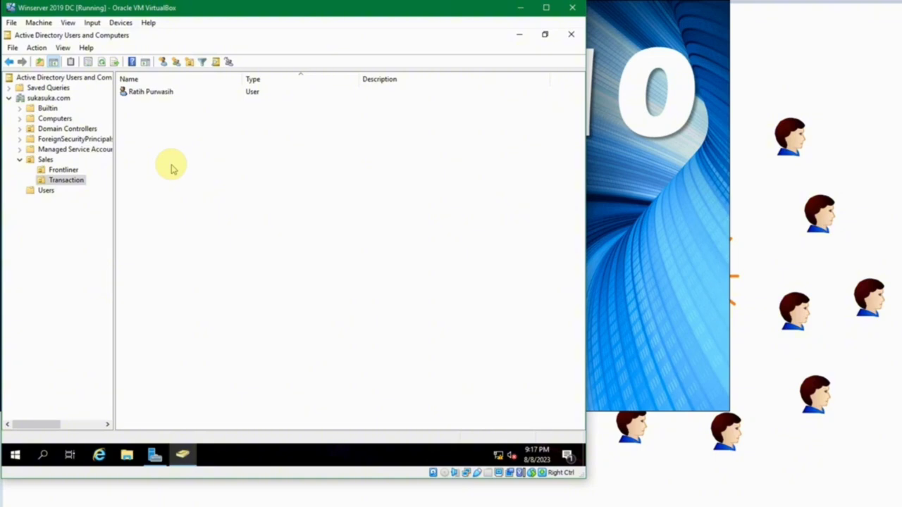
{"action": "left_click", "coordinate": [43, 160]}
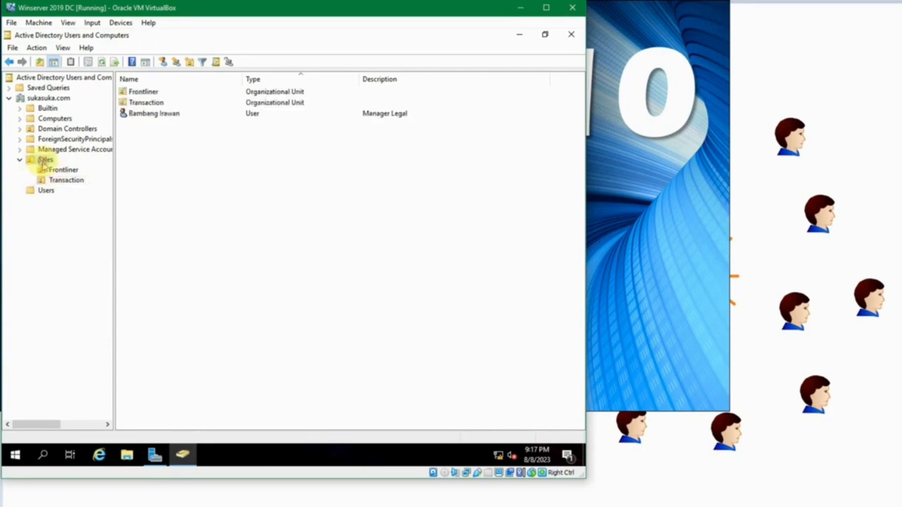
{"action": "left_click", "coordinate": [140, 115]}
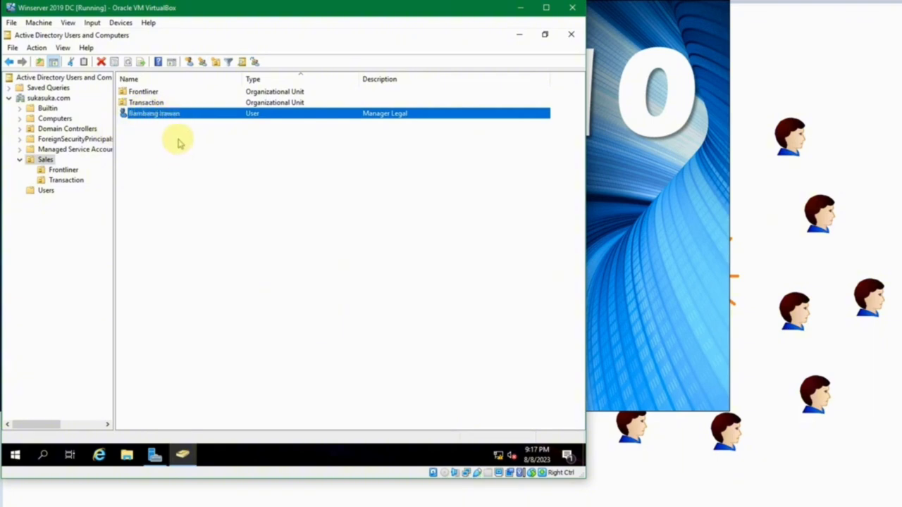
{"action": "left_click", "coordinate": [46, 161]}
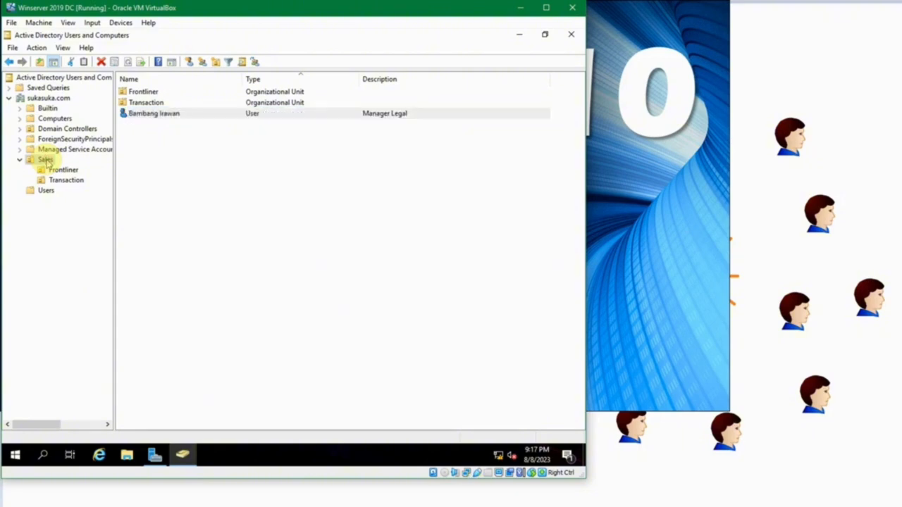
Step: Compare the contents of the Frontliner unit with its parent Sales unit, ending on the user described as Manager Legal
{"action": "left_click", "coordinate": [59, 169]}
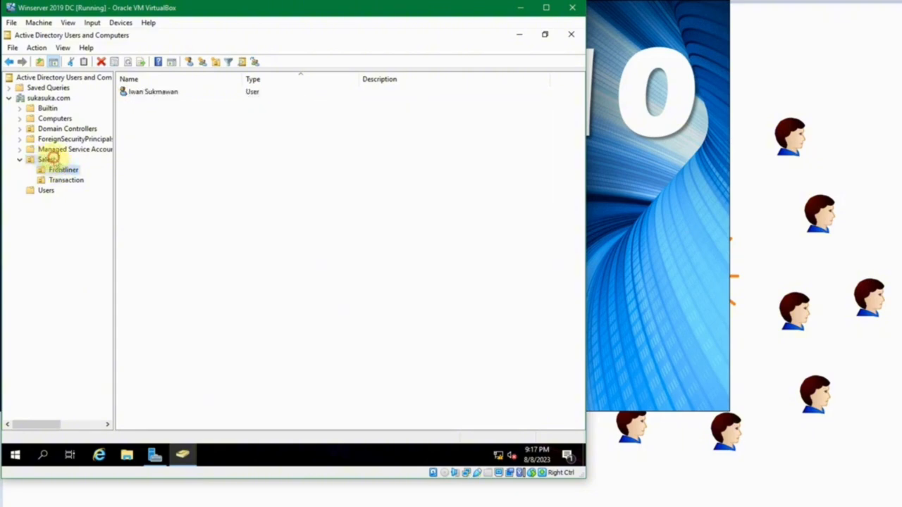
{"action": "left_click", "coordinate": [46, 160]}
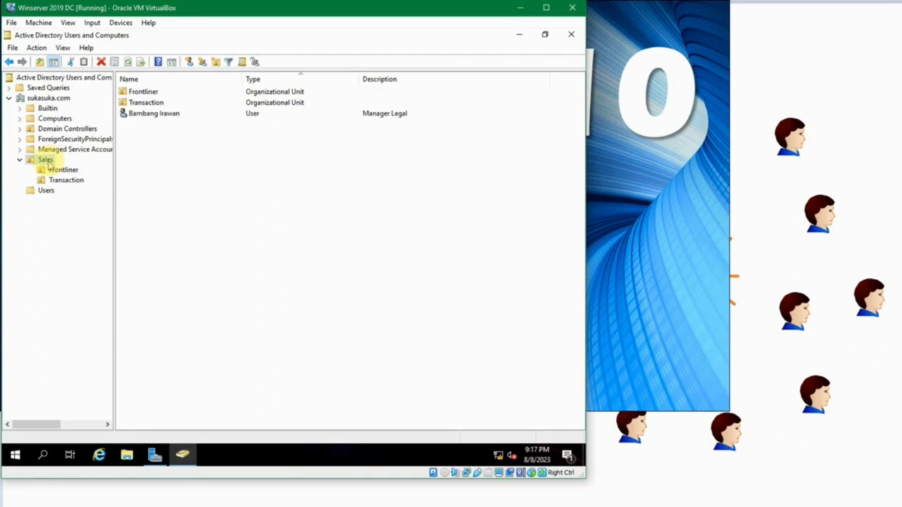
{"action": "left_click", "coordinate": [53, 170]}
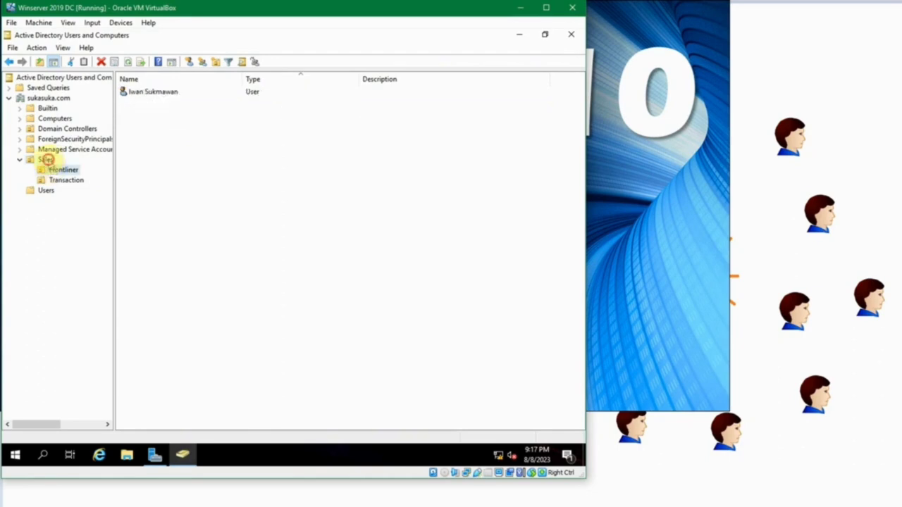
{"action": "left_click", "coordinate": [48, 161]}
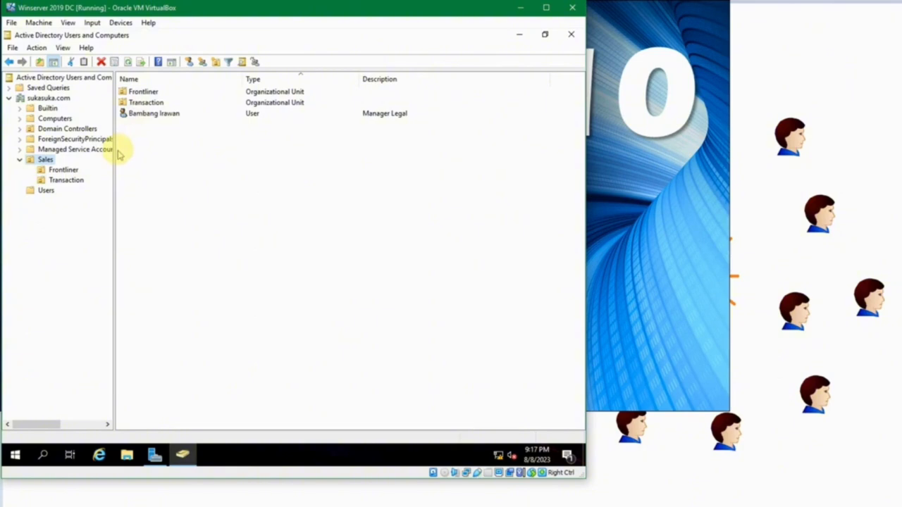
{"action": "left_click", "coordinate": [152, 120]}
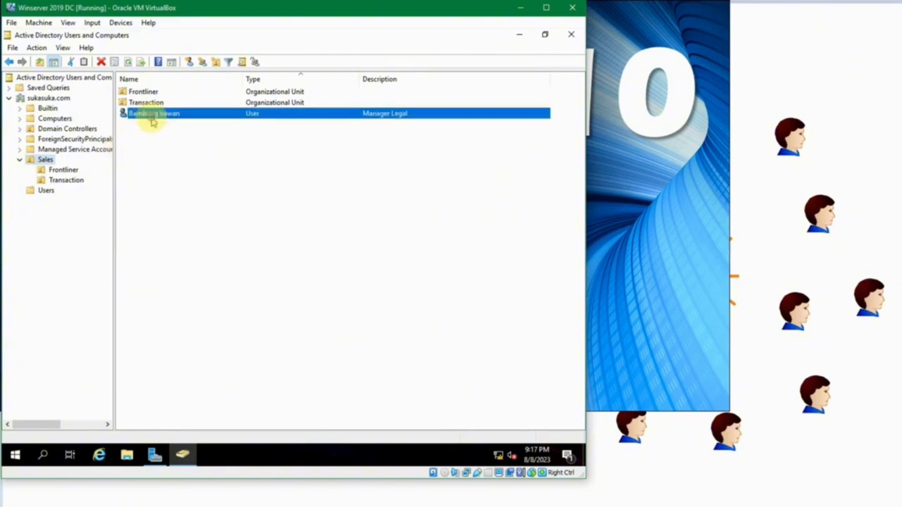
Step: Start the Delegation of Control Wizard for the Sales unit and proceed to choosing users or groups
{"action": "left_click", "coordinate": [45, 160]}
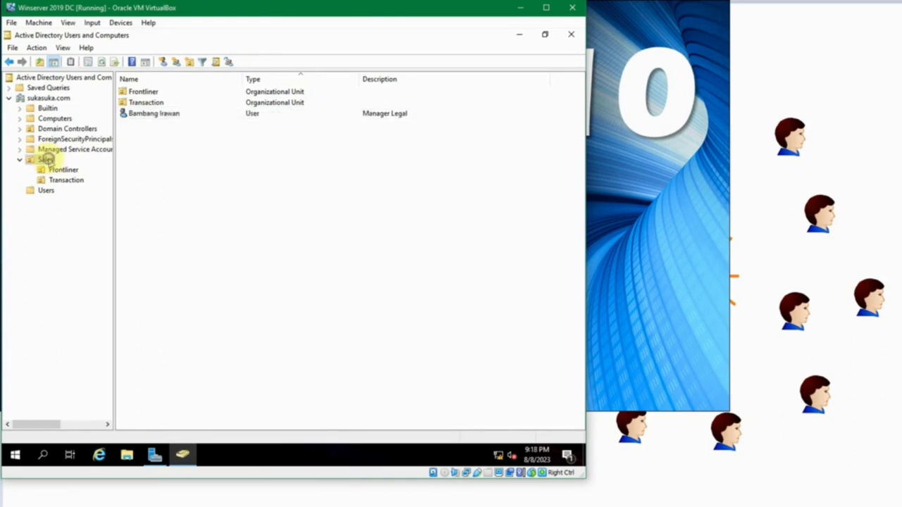
{"action": "right_click", "coordinate": [44, 159]}
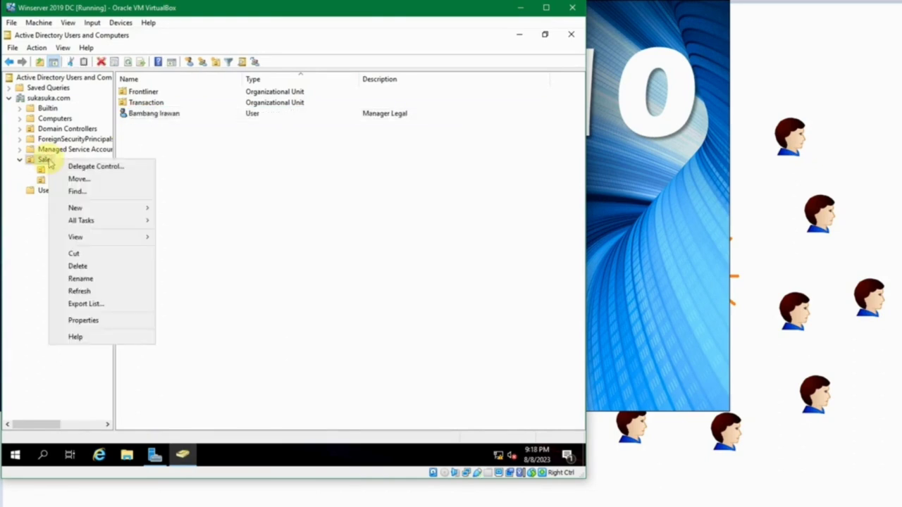
{"action": "left_click", "coordinate": [98, 168]}
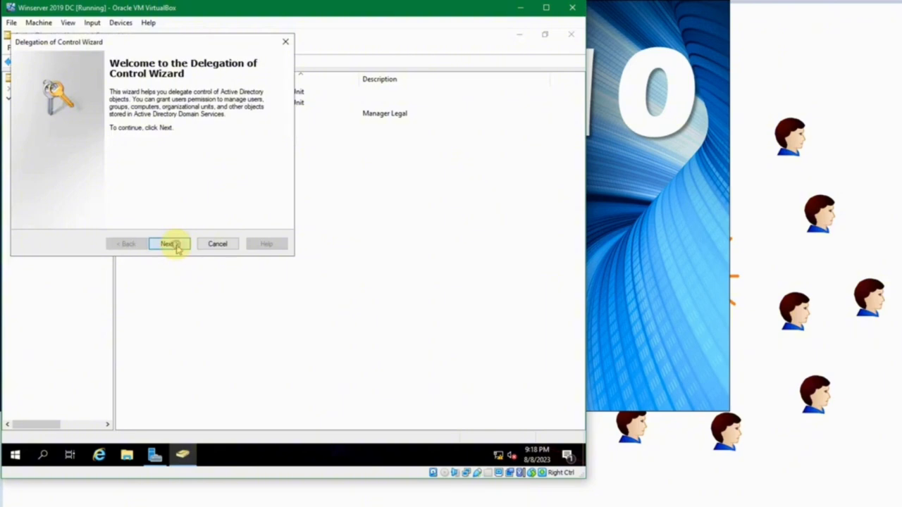
{"action": "left_click", "coordinate": [175, 247]}
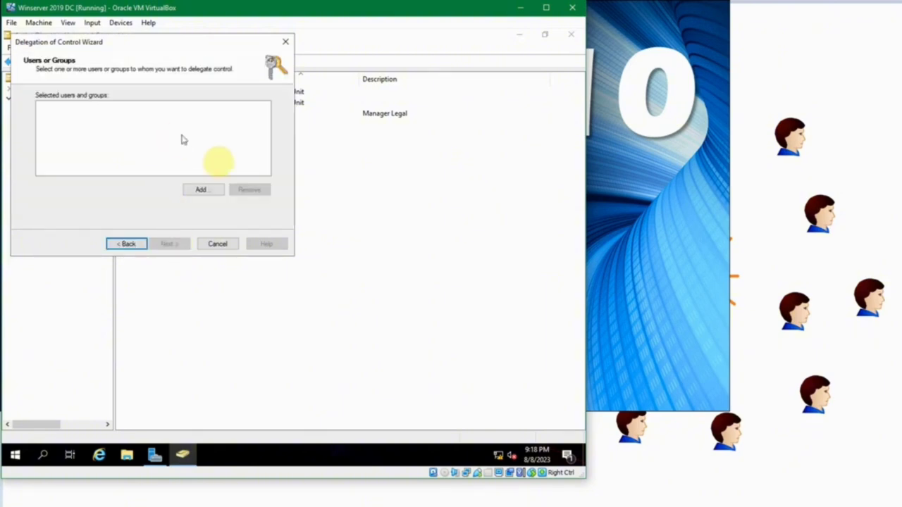
Step: Add the Manager Legal user from sukasuka.com as the delegate, found by first name, and continue to the tasks to delegate
{"action": "left_click", "coordinate": [202, 190]}
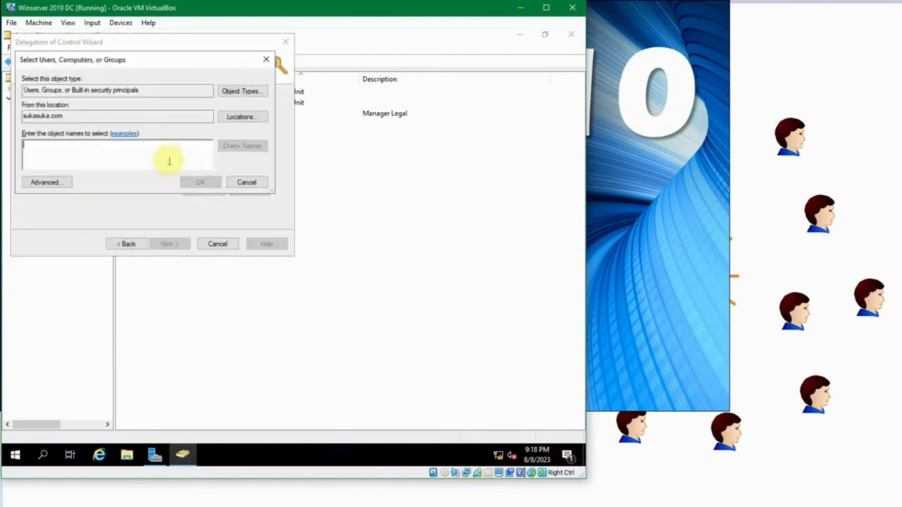
{"action": "left_click", "coordinate": [388, 145]}
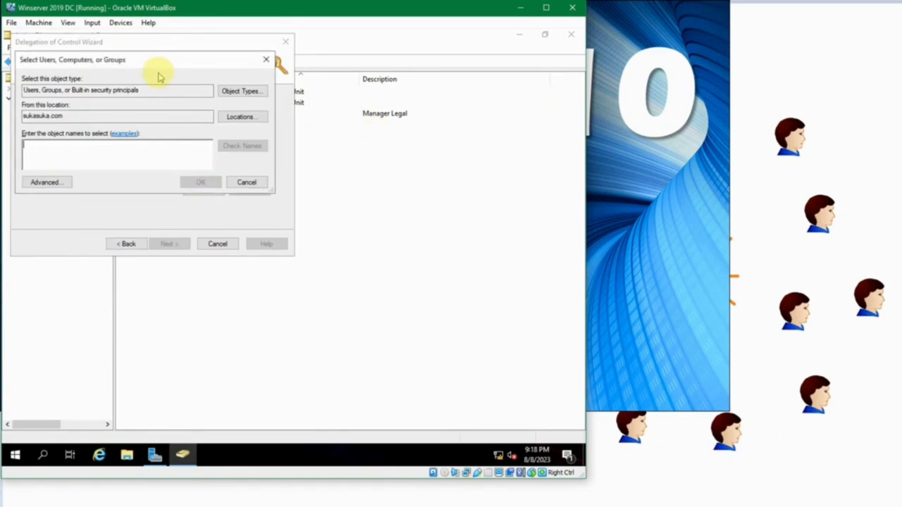
{"action": "type", "text": "bambang"}
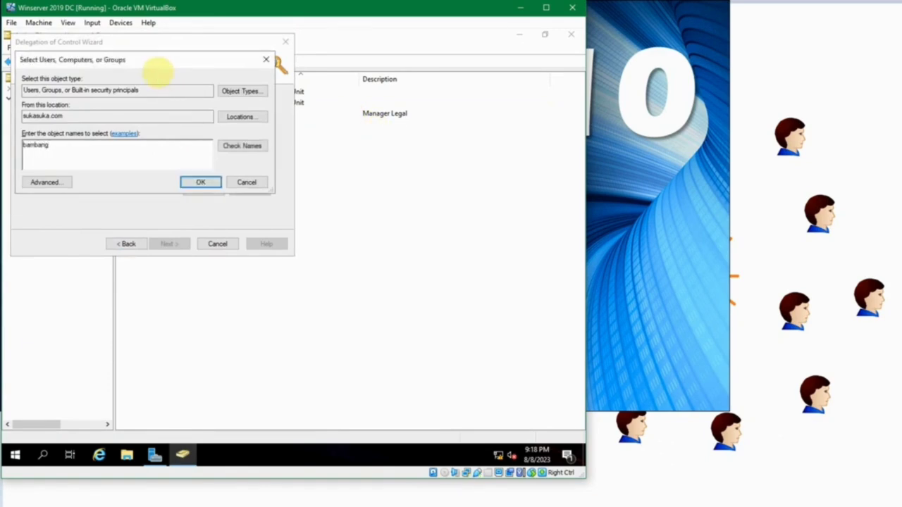
{"action": "left_click", "coordinate": [226, 146]}
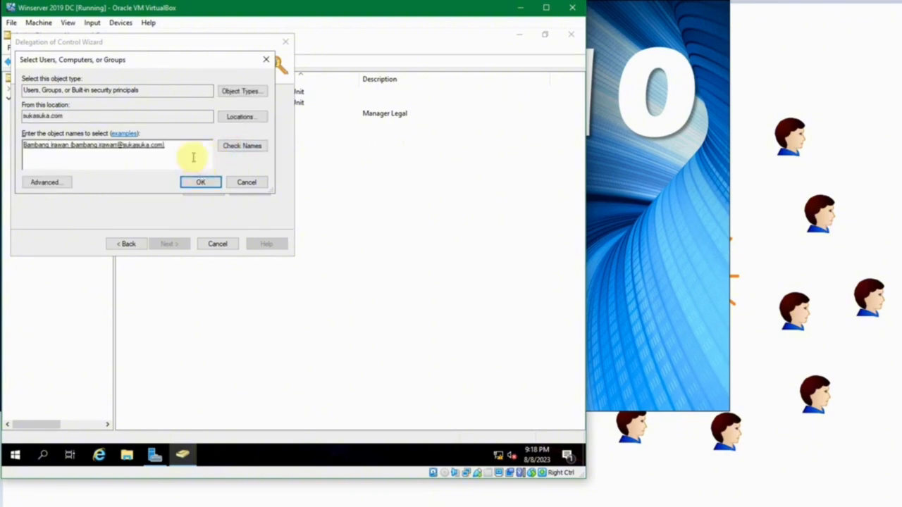
{"action": "left_click", "coordinate": [201, 182]}
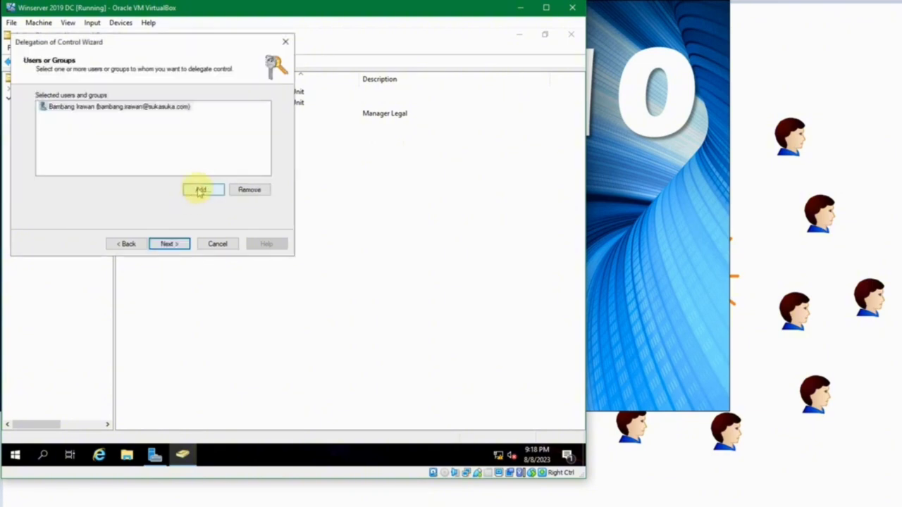
{"action": "left_click", "coordinate": [219, 192]}
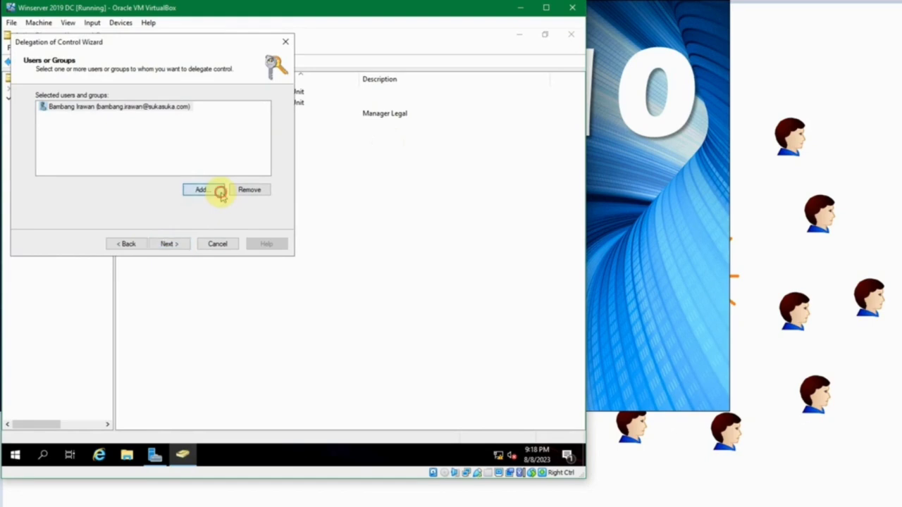
{"action": "left_click", "coordinate": [241, 181]}
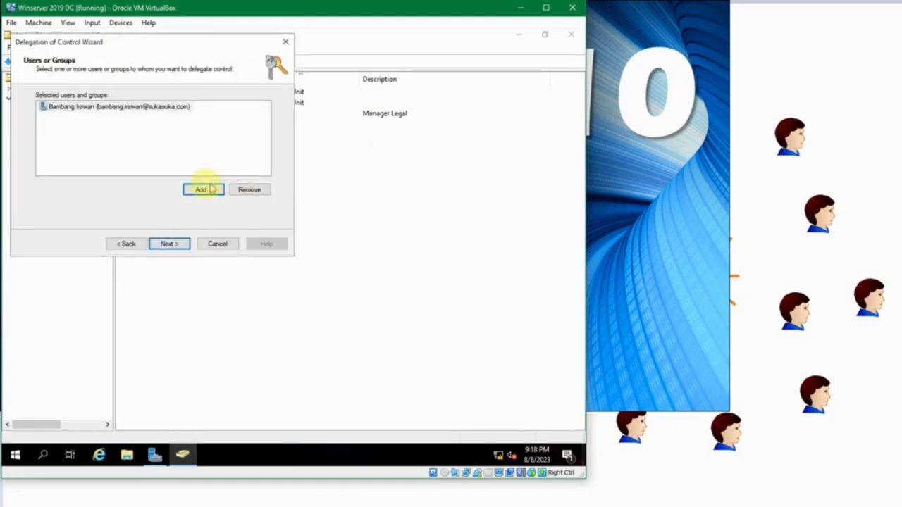
{"action": "left_click", "coordinate": [172, 245]}
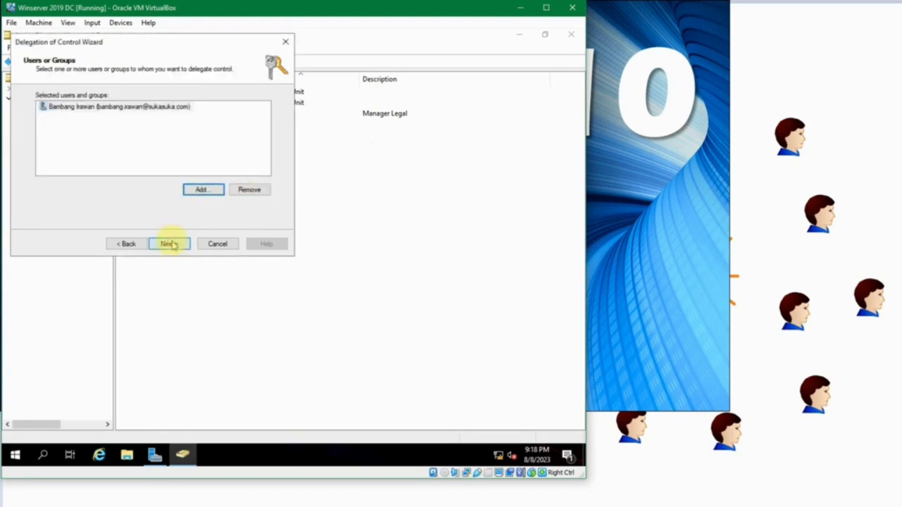
{"action": "left_click", "coordinate": [169, 244]}
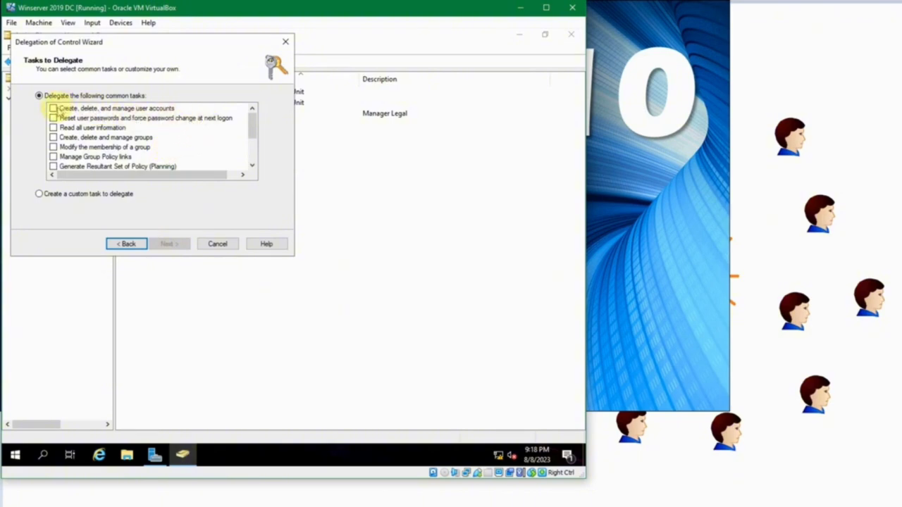
Step: Try the common tasks for managing user accounts, reading user information, managing groups, modifying group membership and Group Policy links, clearing each again
{"action": "left_click", "coordinate": [54, 109]}
{"action": "left_click", "coordinate": [54, 109]}
{"action": "left_click", "coordinate": [54, 108]}
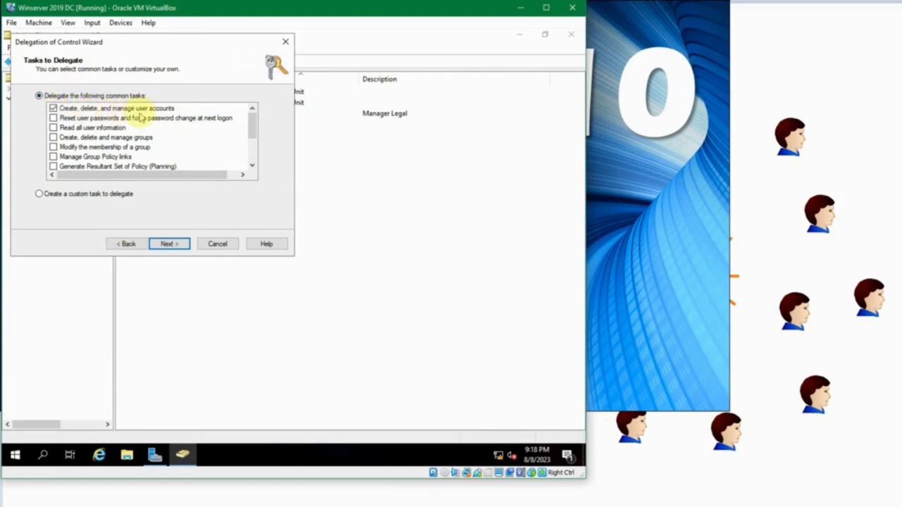
{"action": "left_click", "coordinate": [53, 108]}
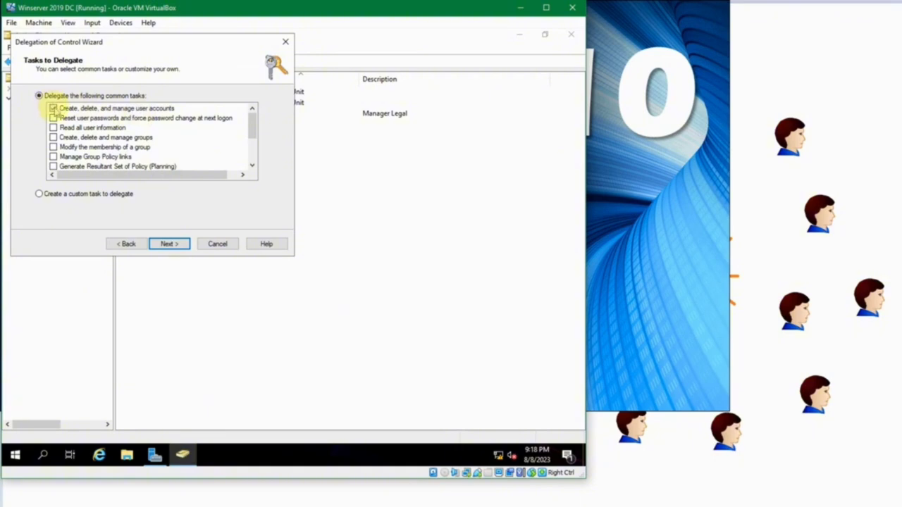
{"action": "left_click", "coordinate": [53, 108]}
{"action": "left_click", "coordinate": [53, 128]}
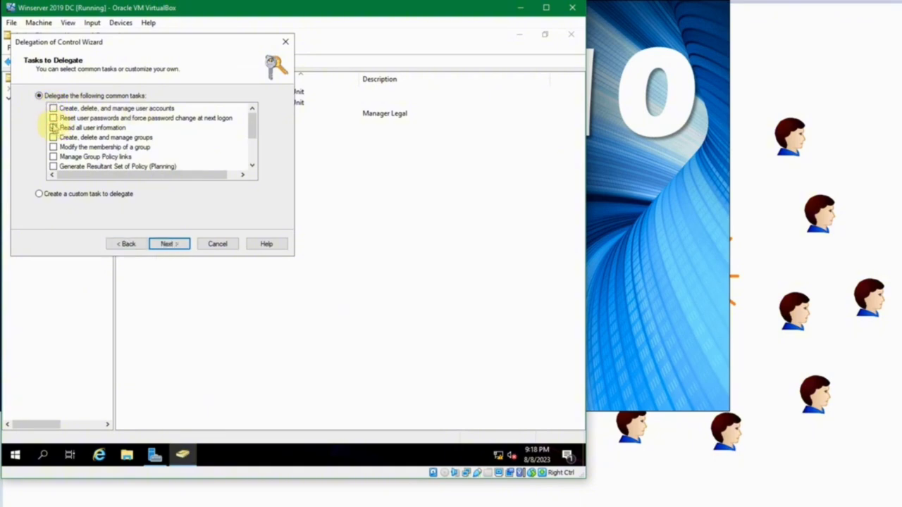
{"action": "left_click", "coordinate": [53, 128]}
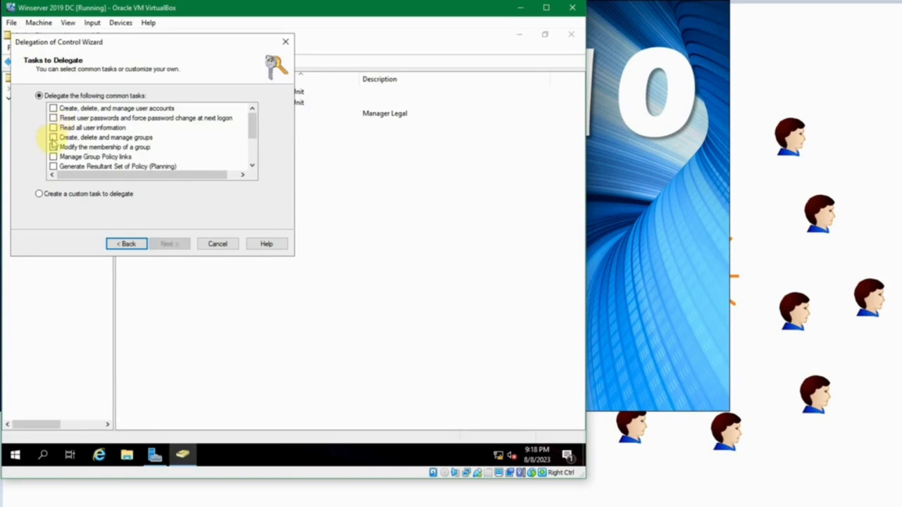
{"action": "left_click", "coordinate": [53, 137]}
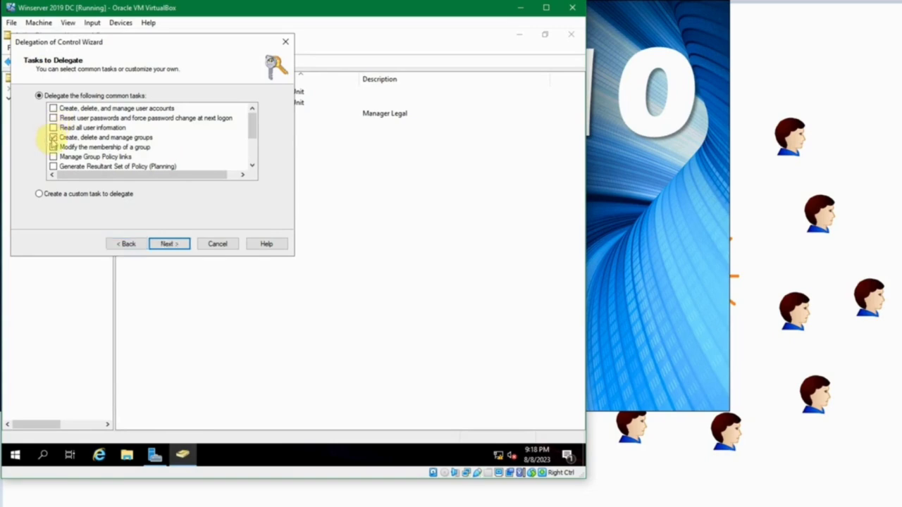
{"action": "left_click", "coordinate": [53, 138]}
{"action": "left_click", "coordinate": [53, 148]}
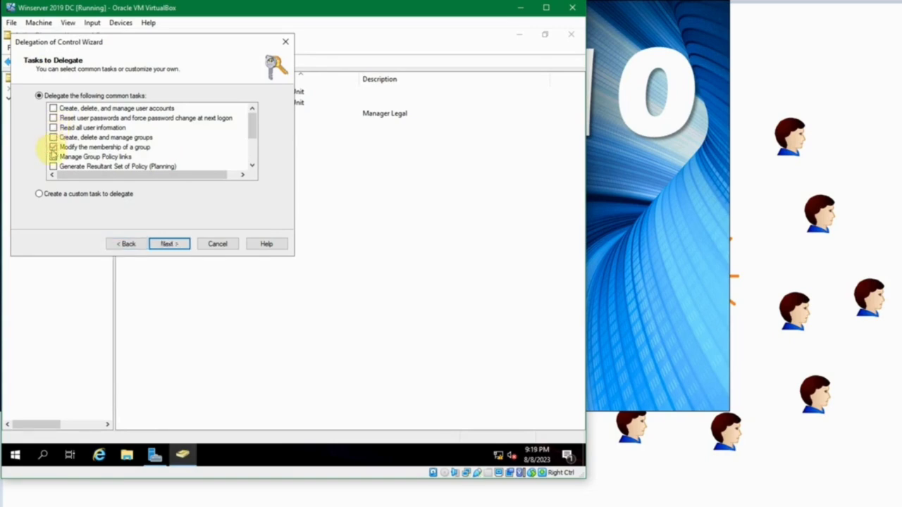
{"action": "left_click", "coordinate": [52, 147]}
{"action": "left_click", "coordinate": [53, 157]}
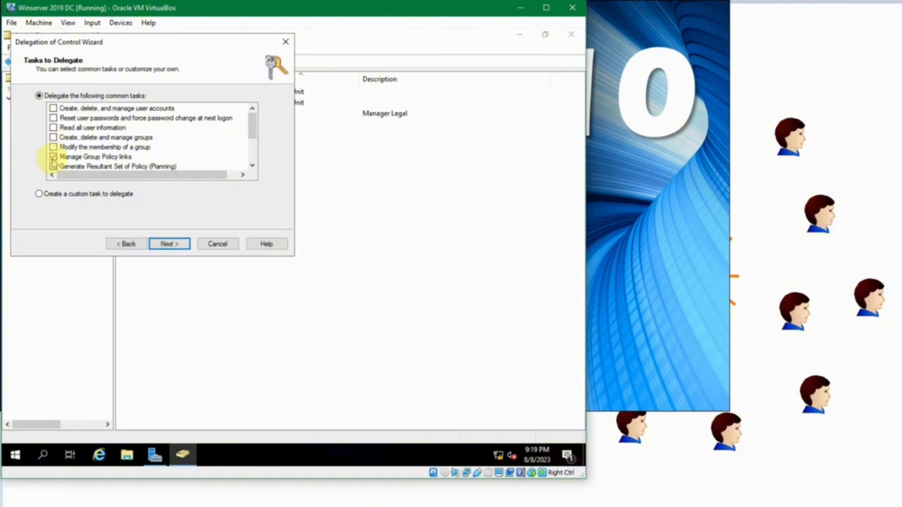
{"action": "left_click", "coordinate": [53, 157]}
Step: Look through the full list of common tasks that can be delegated
{"action": "scroll", "coordinate": [54, 156], "scroll_direction": "down", "scroll_amount": 2}
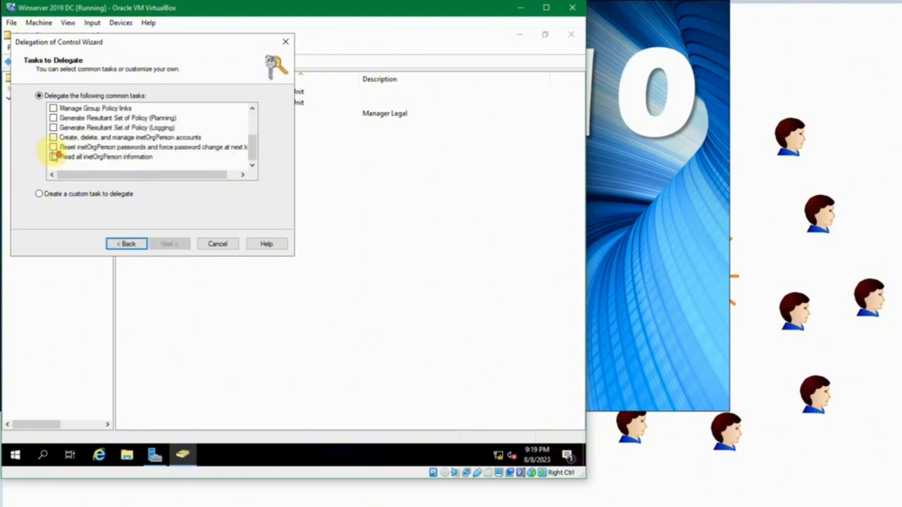
{"action": "scroll", "coordinate": [54, 156], "scroll_direction": "up", "scroll_amount": 2}
{"action": "scroll", "coordinate": [54, 155], "scroll_direction": "down", "scroll_amount": 1}
{"action": "scroll", "coordinate": [53, 153], "scroll_direction": "up", "scroll_amount": 1}
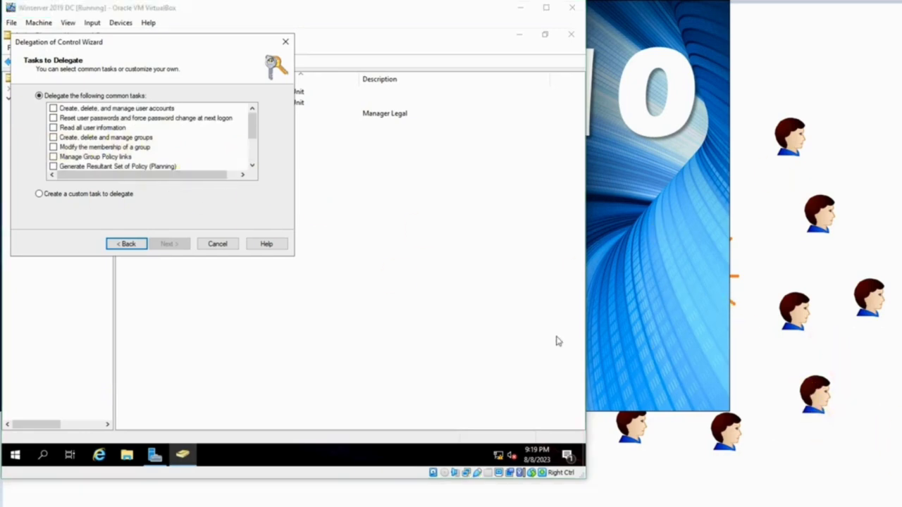
{"action": "scroll", "coordinate": [528, 260], "scroll_direction": "down", "scroll_amount": 1}
{"action": "scroll", "coordinate": [129, 121], "scroll_direction": "up", "scroll_amount": 1}
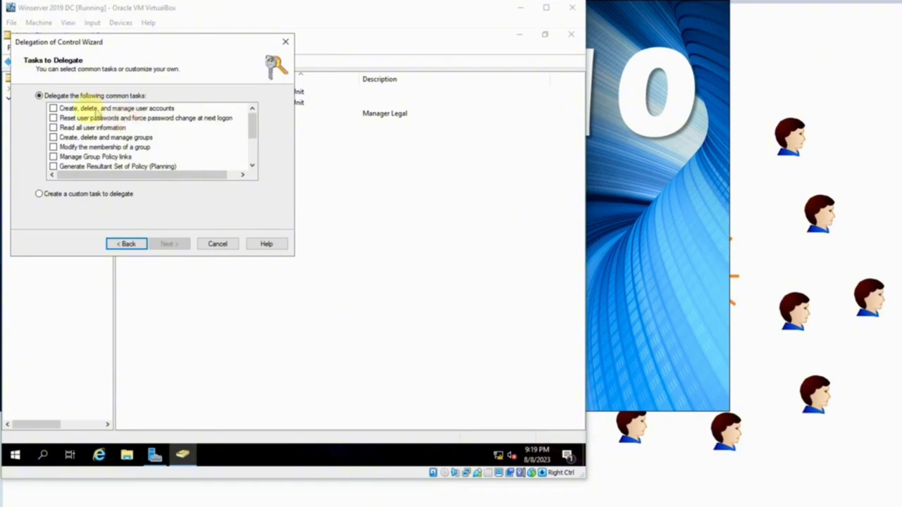
Step: Delegate only the common task "Modify the membership of a group" and finish the delegation
{"action": "left_click", "coordinate": [52, 109]}
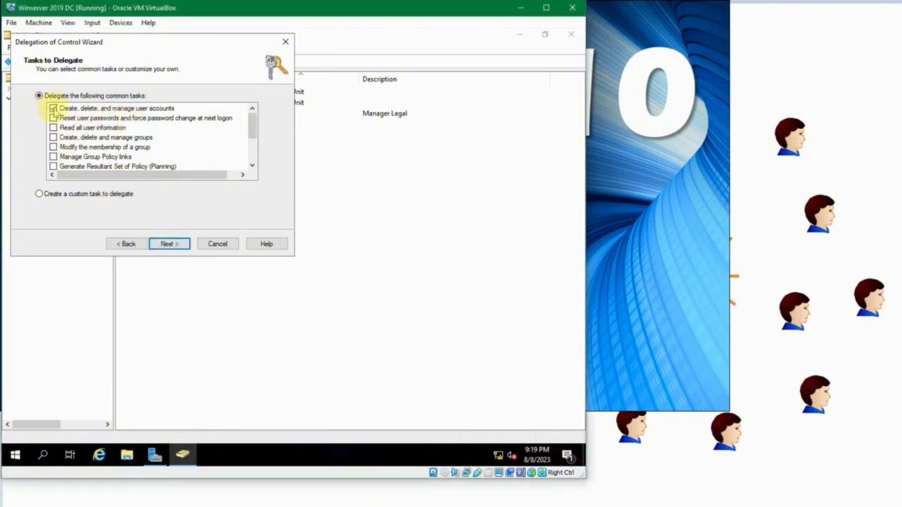
{"action": "left_click", "coordinate": [53, 108]}
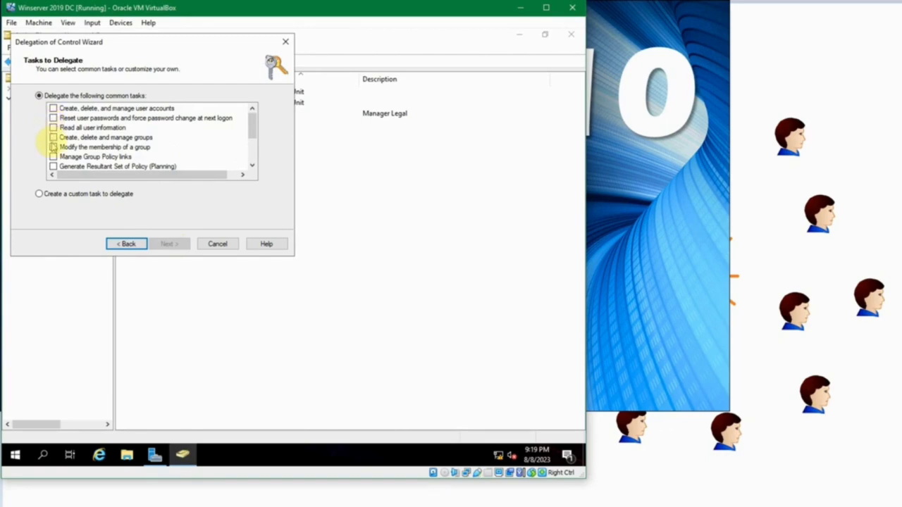
{"action": "left_click", "coordinate": [52, 146]}
{"action": "scroll", "coordinate": [54, 146], "scroll_direction": "down", "scroll_amount": 1}
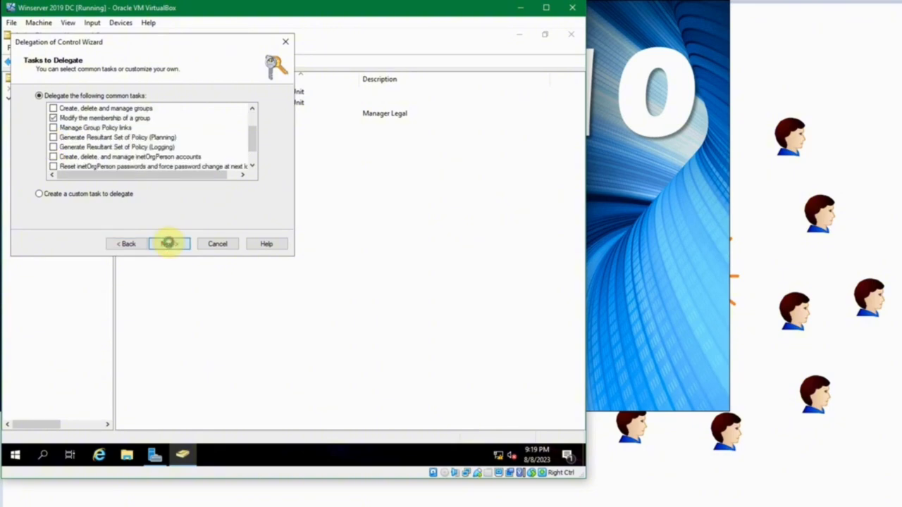
{"action": "left_click", "coordinate": [169, 243]}
{"action": "left_click", "coordinate": [181, 241]}
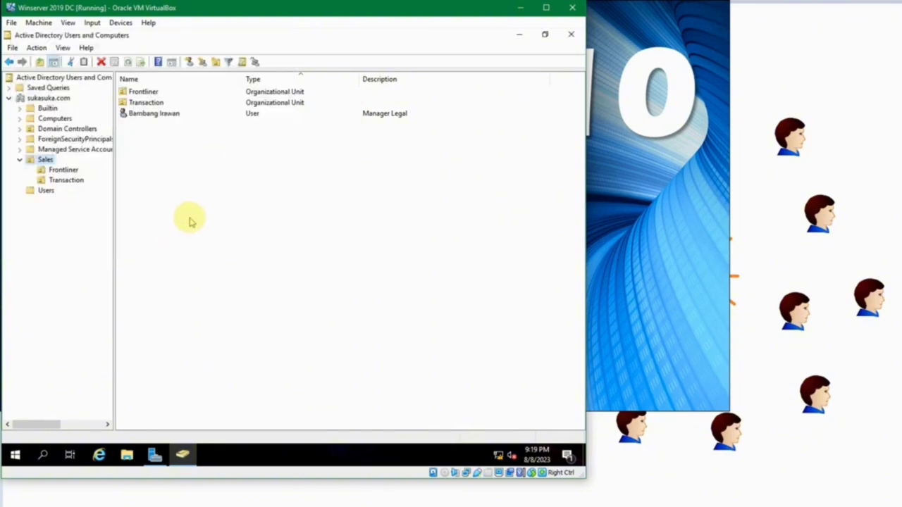
Step: Review the contents of the Sales unit and select the user described as Manager Legal
{"action": "left_click", "coordinate": [44, 159]}
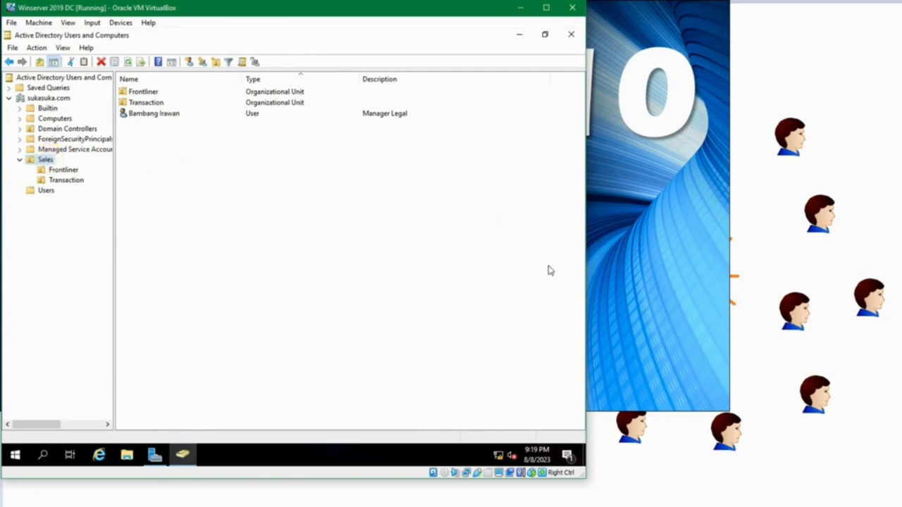
{"action": "left_click", "coordinate": [398, 301]}
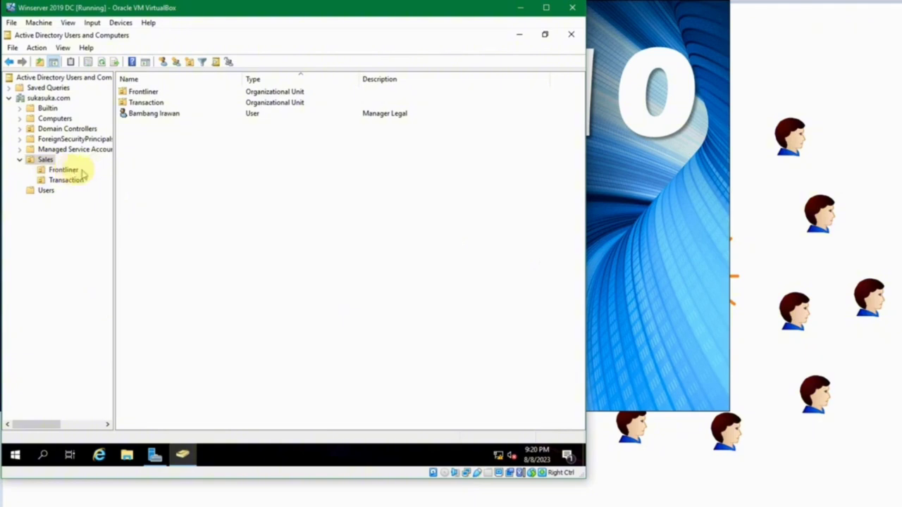
{"action": "left_click", "coordinate": [154, 115]}
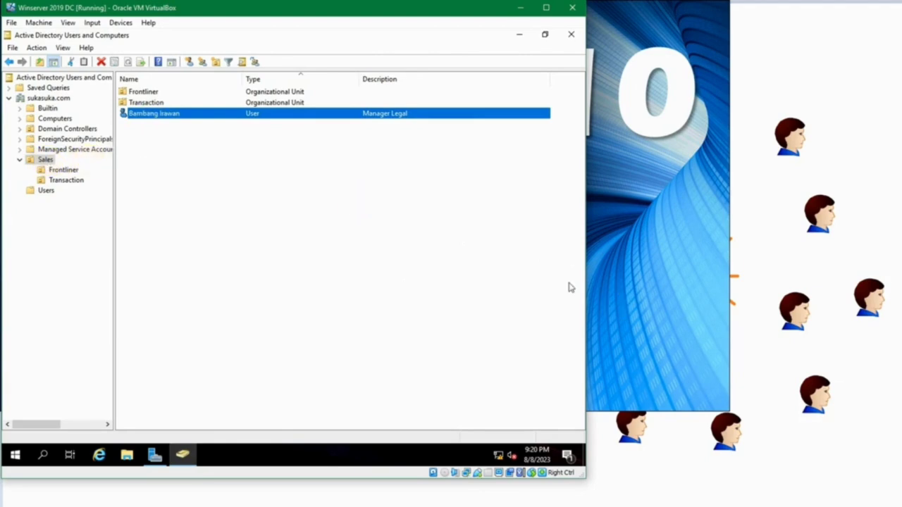
Step: Switch to the drawing that explains group types and group scopes
{"action": "key", "text": "alt+Tab"}
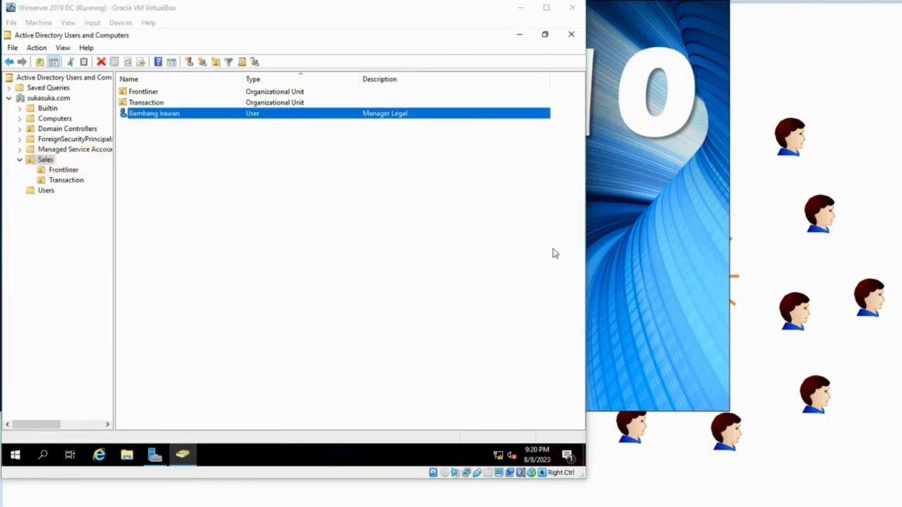
{"action": "key", "text": "alt+Tab"}
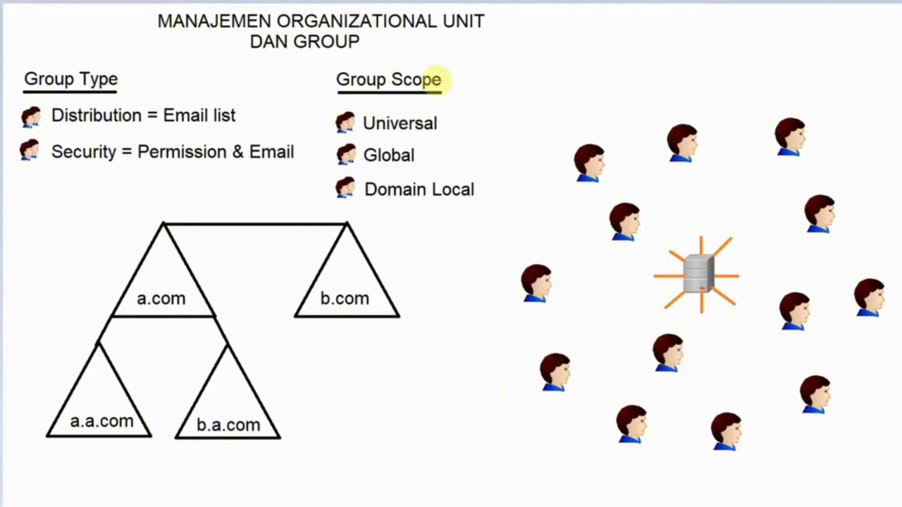
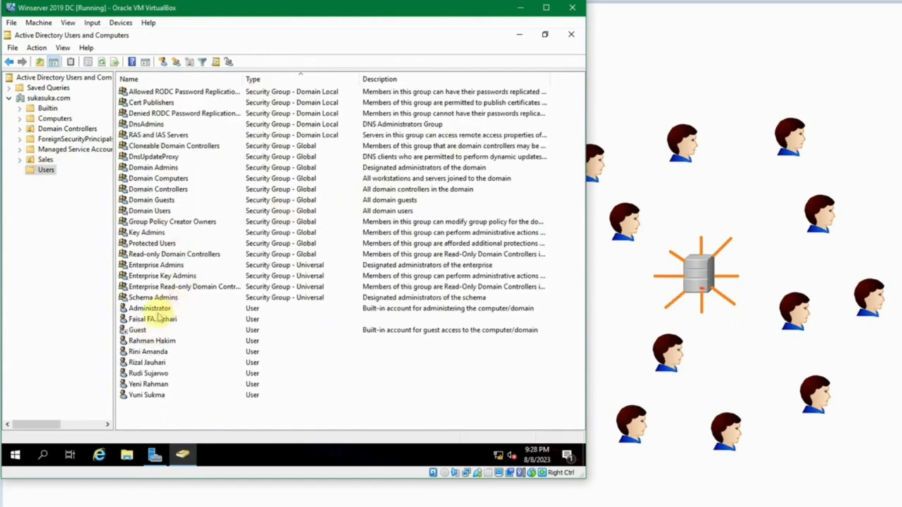
Step: Review the accounts in the Users container and the contents of Sales and its Transaction unit
{"action": "left_click", "coordinate": [150, 318]}
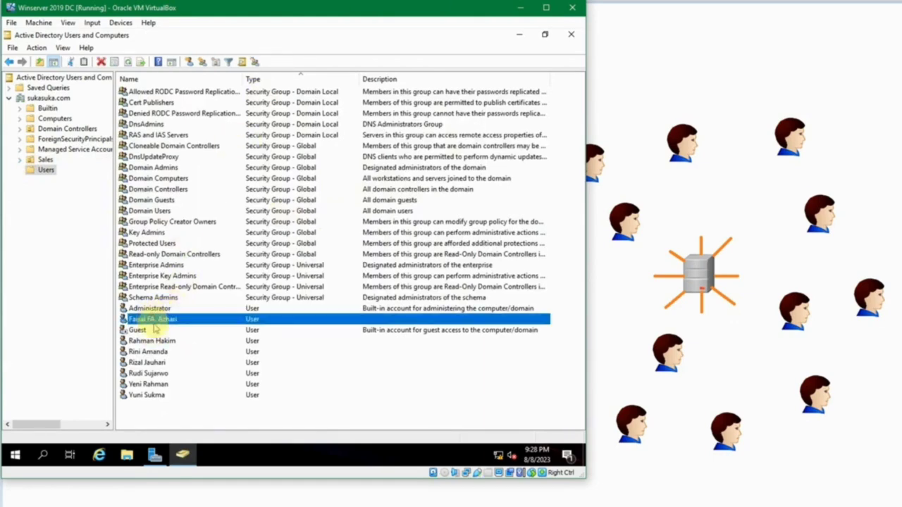
{"action": "left_click", "coordinate": [149, 341]}
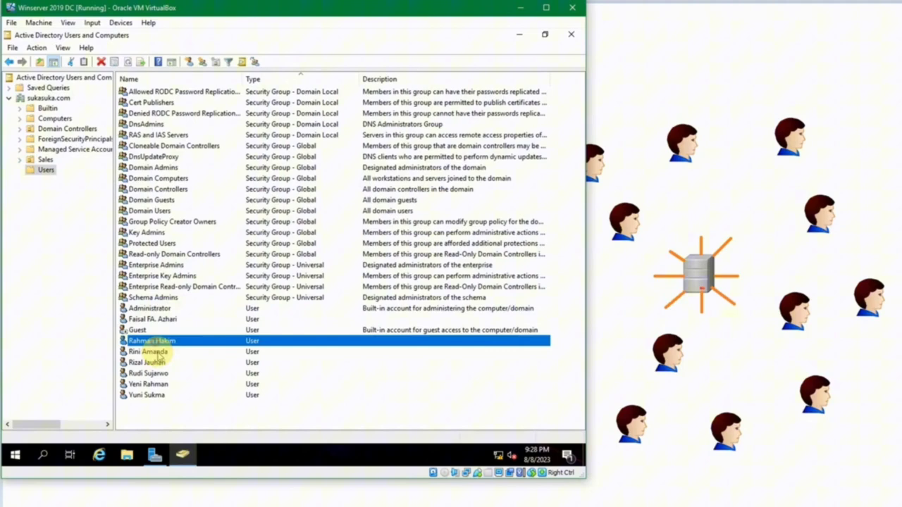
{"action": "left_click", "coordinate": [45, 160]}
{"action": "left_click", "coordinate": [20, 160]}
{"action": "left_click", "coordinate": [64, 171]}
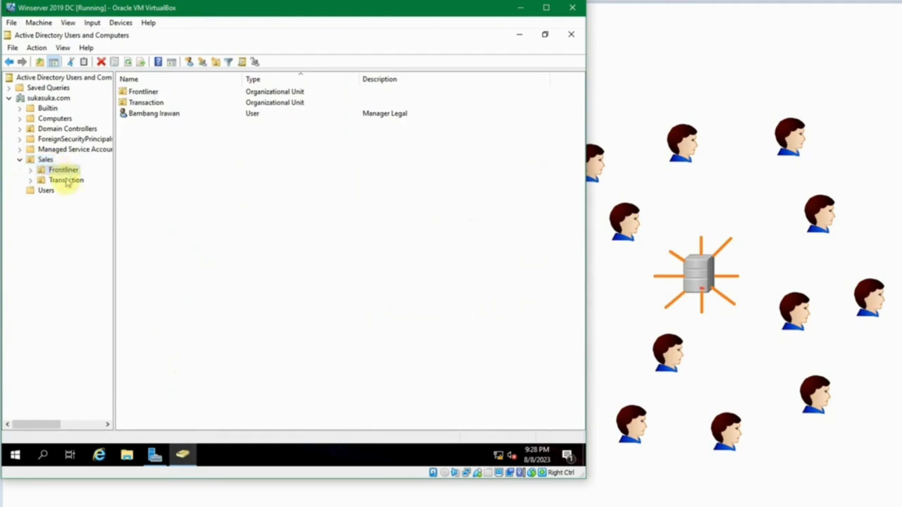
{"action": "left_click", "coordinate": [66, 181]}
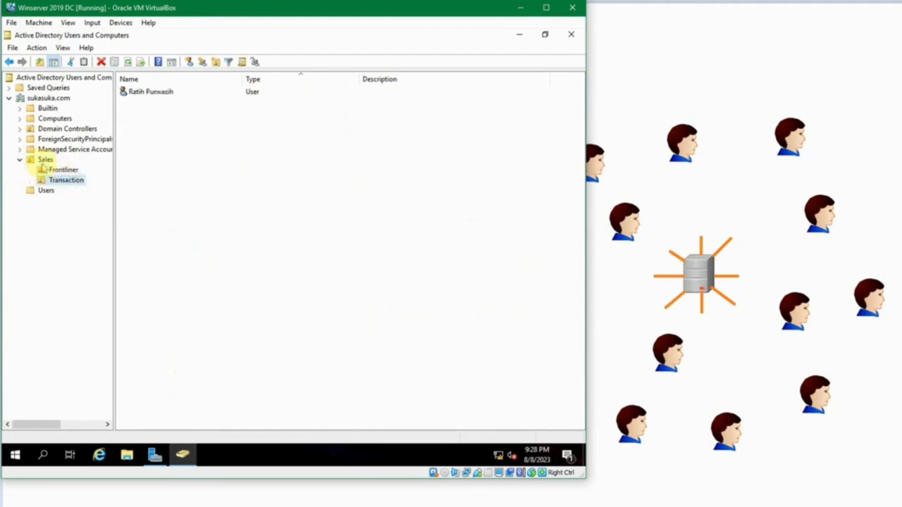
{"action": "left_click", "coordinate": [36, 99]}
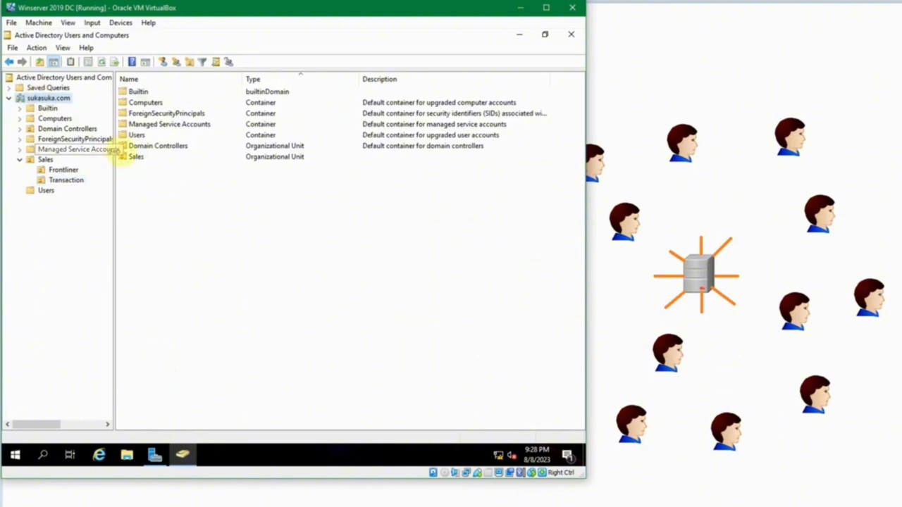
{"action": "double_click", "coordinate": [135, 135]}
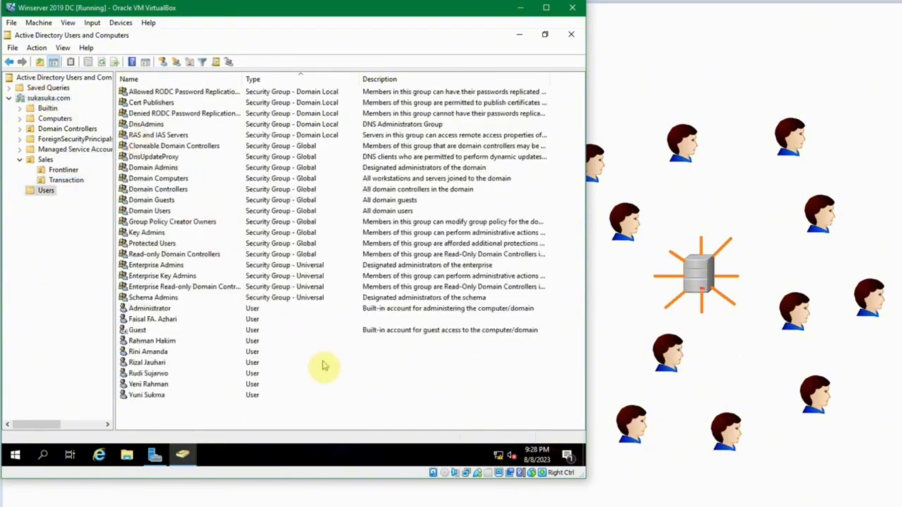
{"action": "left_click", "coordinate": [332, 394]}
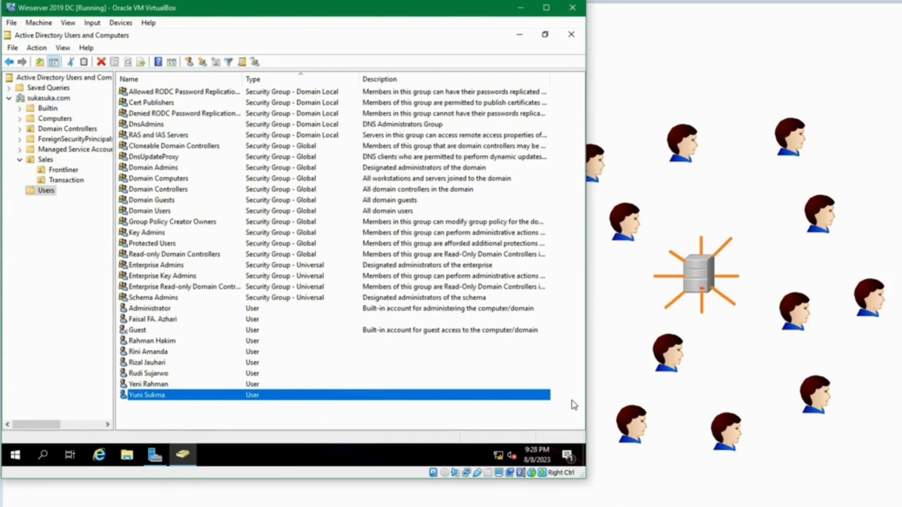
{"action": "left_click", "coordinate": [306, 414]}
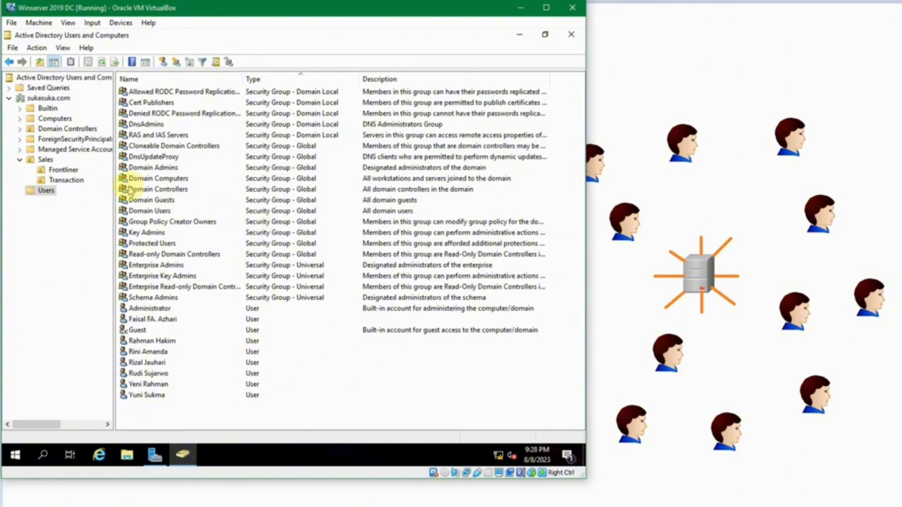
Step: Start a new group in the Users container of sukasuka.com and name it Sepedaan
{"action": "left_click", "coordinate": [57, 98]}
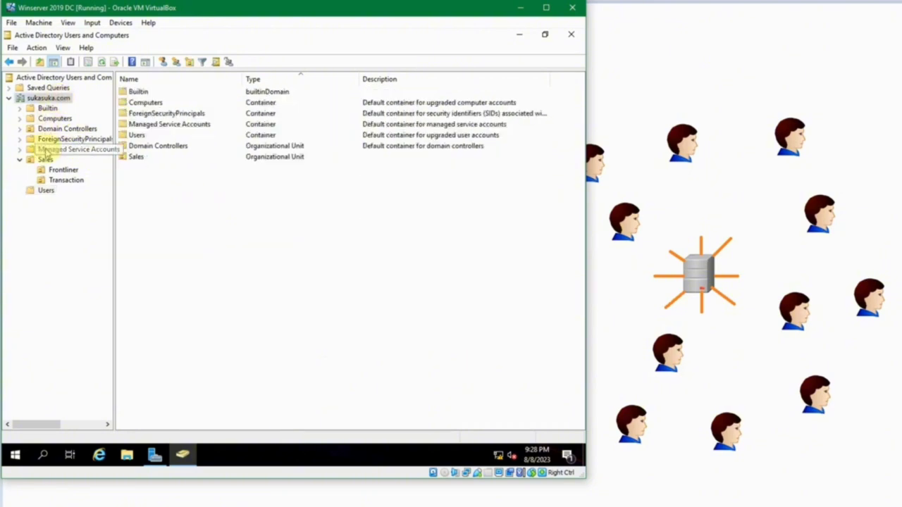
{"action": "left_click", "coordinate": [46, 190]}
{"action": "right_click", "coordinate": [258, 415]}
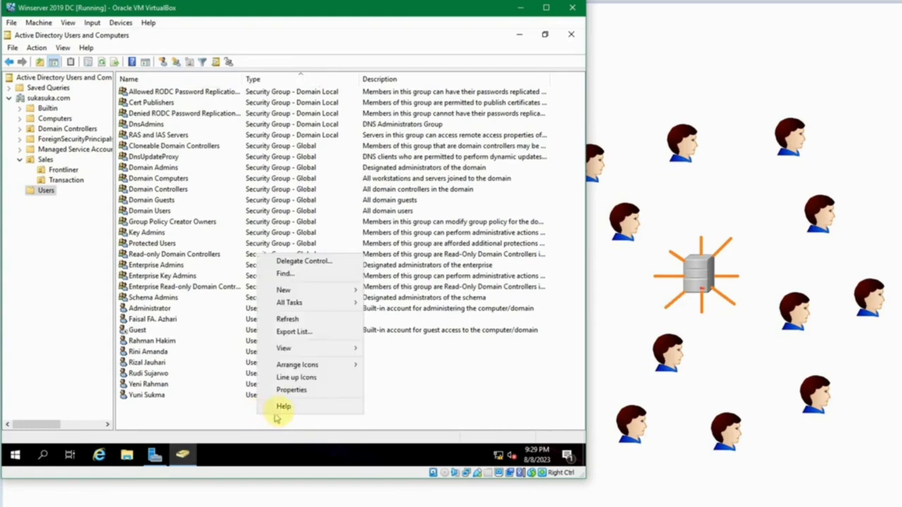
{"action": "mouse_move", "coordinate": [342, 289]}
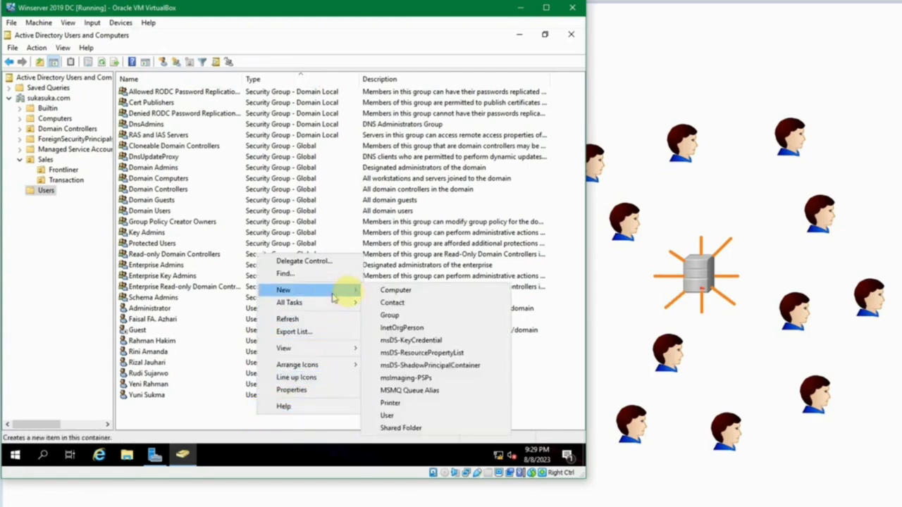
{"action": "left_click", "coordinate": [409, 317]}
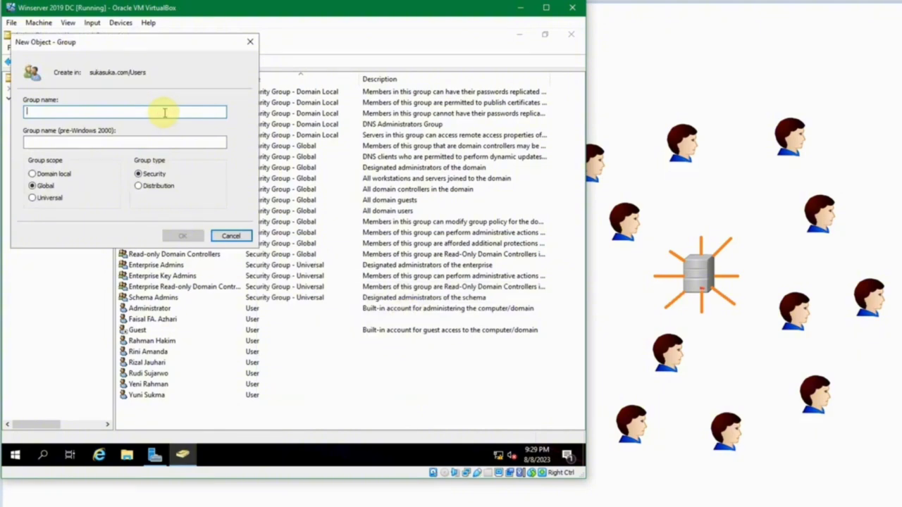
{"action": "type", "text": "Sepedaan"}
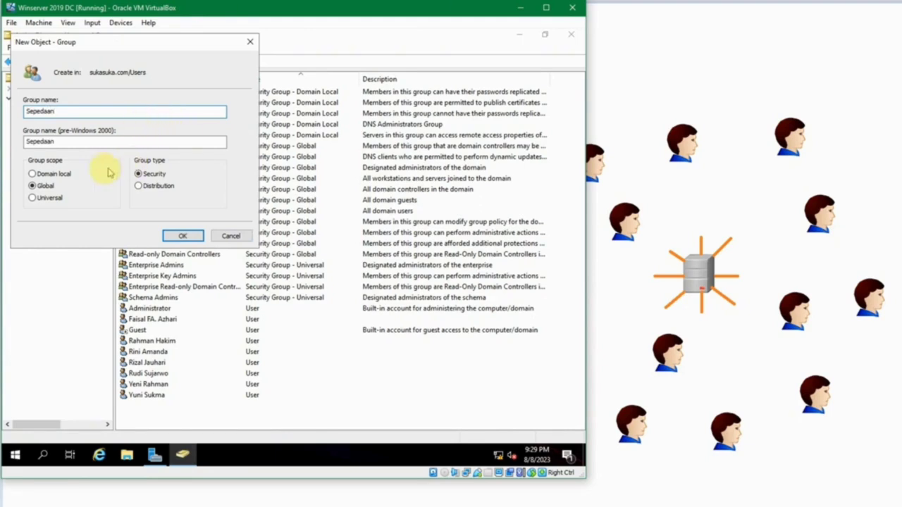
Step: Try the Domain local and Universal scopes, and create the group with Global scope and Distribution type
{"action": "left_click", "coordinate": [32, 174]}
{"action": "left_click", "coordinate": [31, 185]}
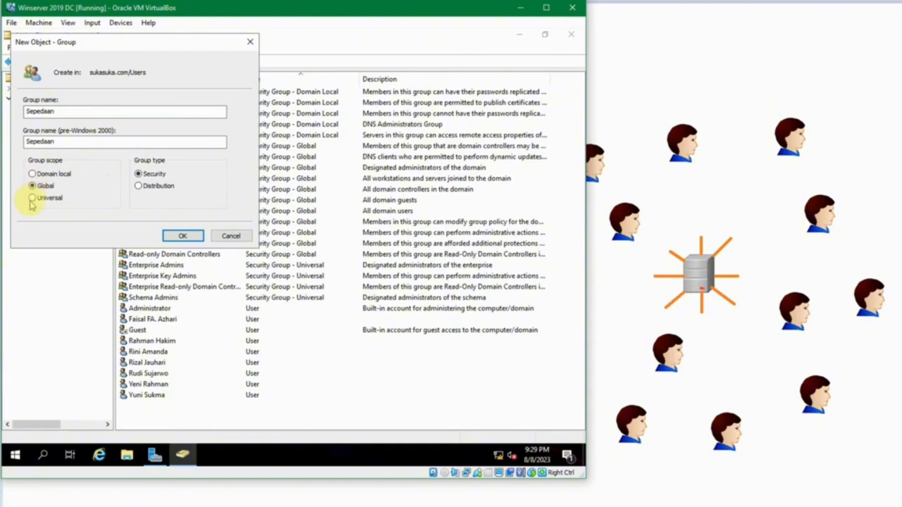
{"action": "left_click", "coordinate": [32, 198]}
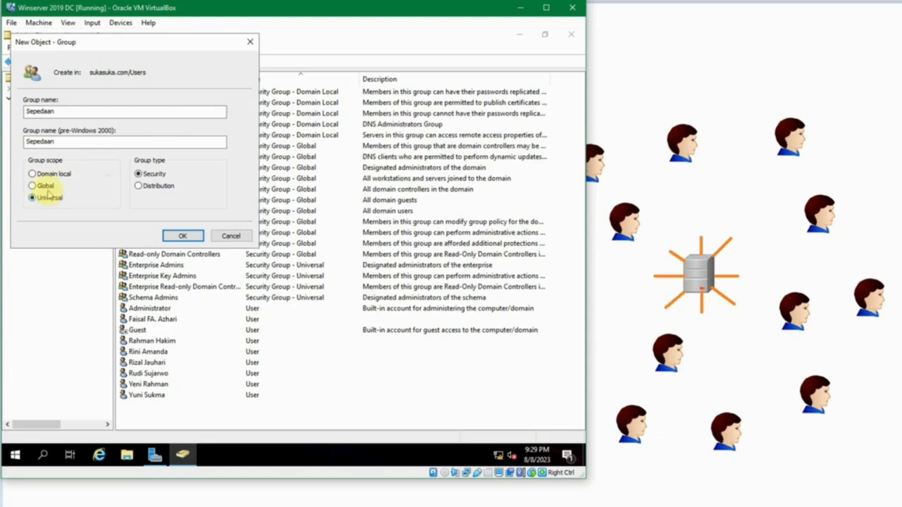
{"action": "left_click", "coordinate": [44, 186]}
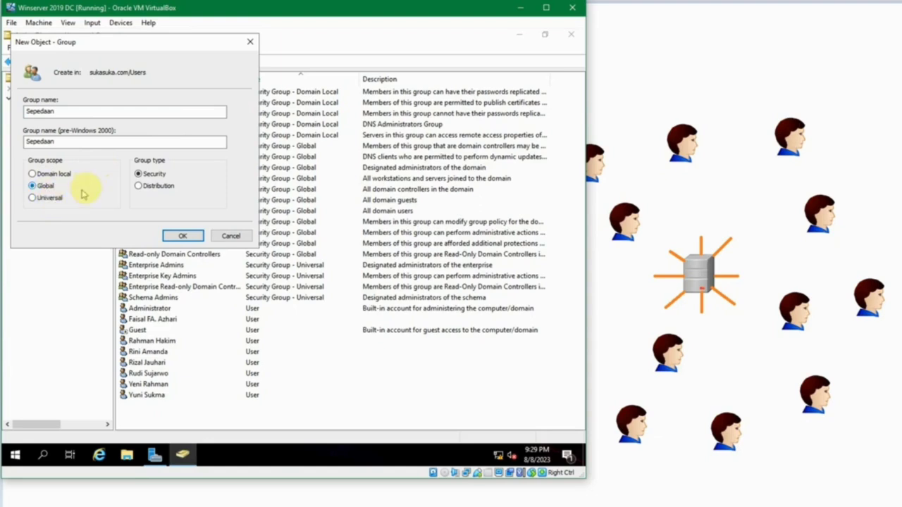
{"action": "left_click", "coordinate": [141, 186]}
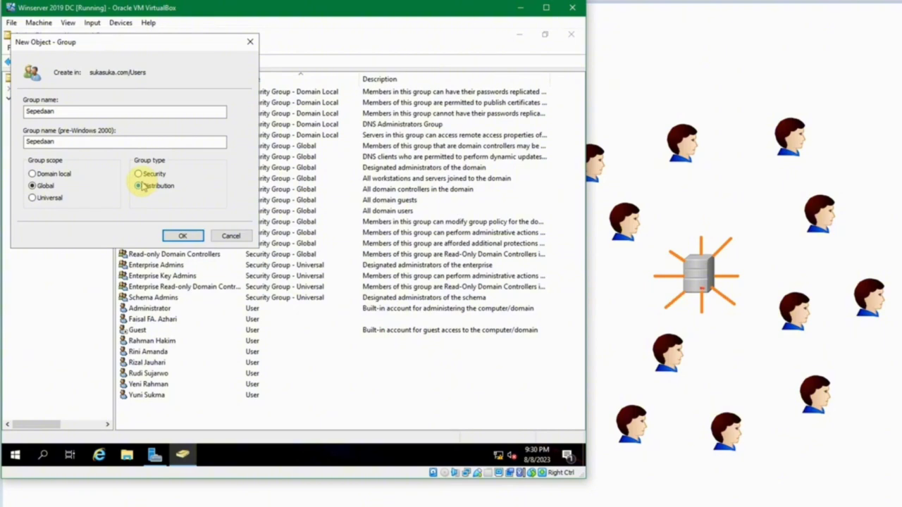
{"action": "left_click", "coordinate": [181, 235]}
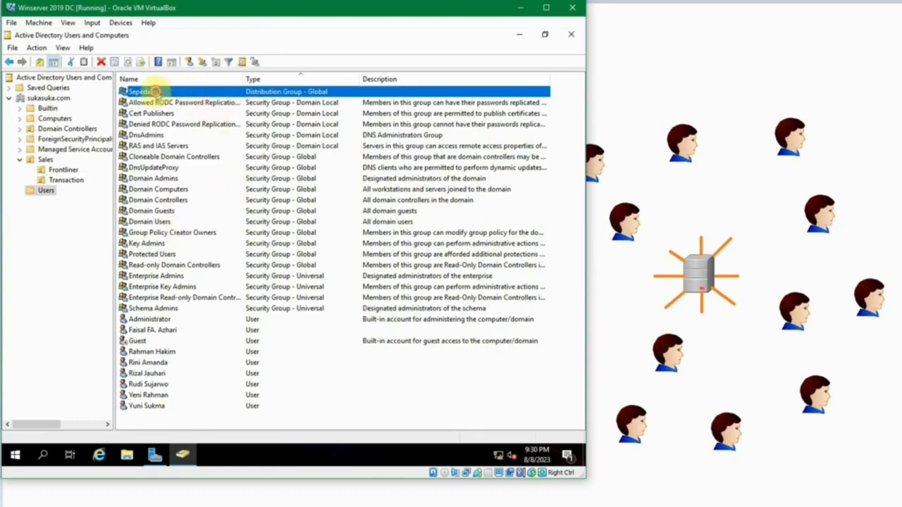
Step: Add the user listed two rows below Guest to the members of the Sepedaan group, checking the name against the directory
{"action": "double_click", "coordinate": [154, 91]}
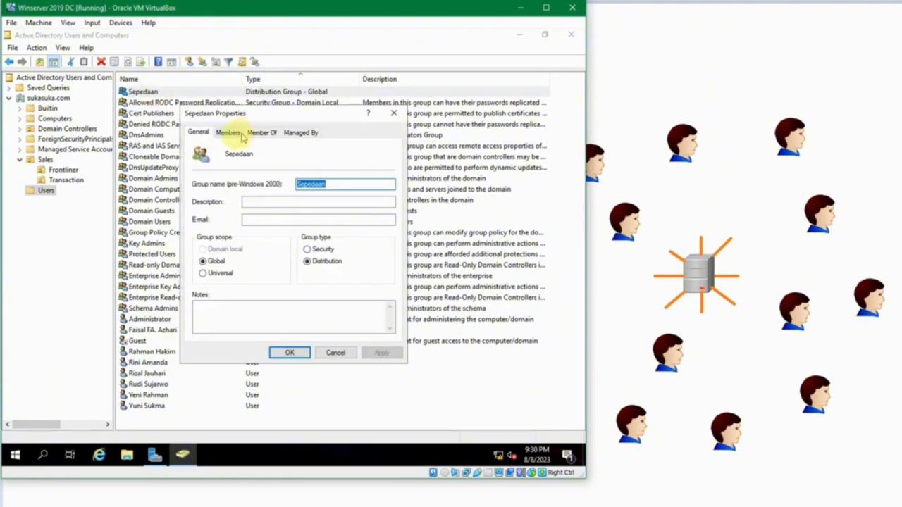
{"action": "left_click", "coordinate": [337, 352]}
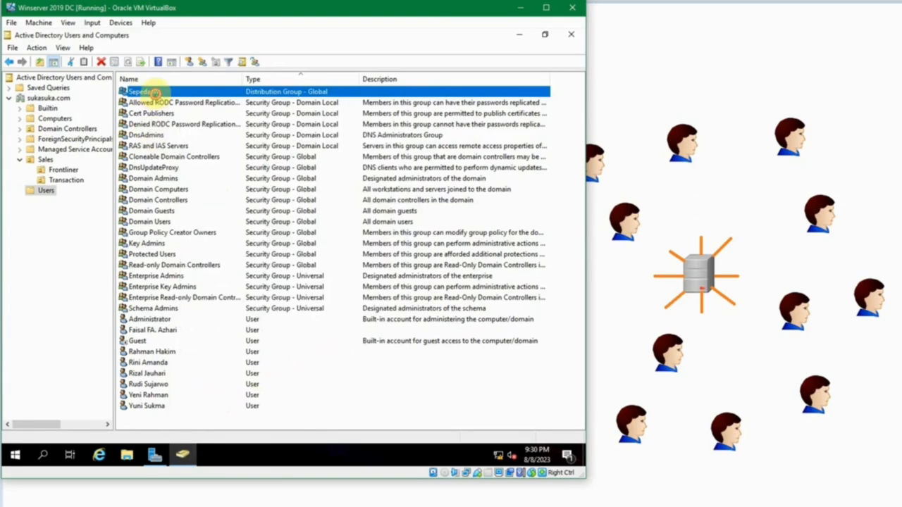
{"action": "double_click", "coordinate": [153, 92]}
{"action": "left_click", "coordinate": [228, 133]}
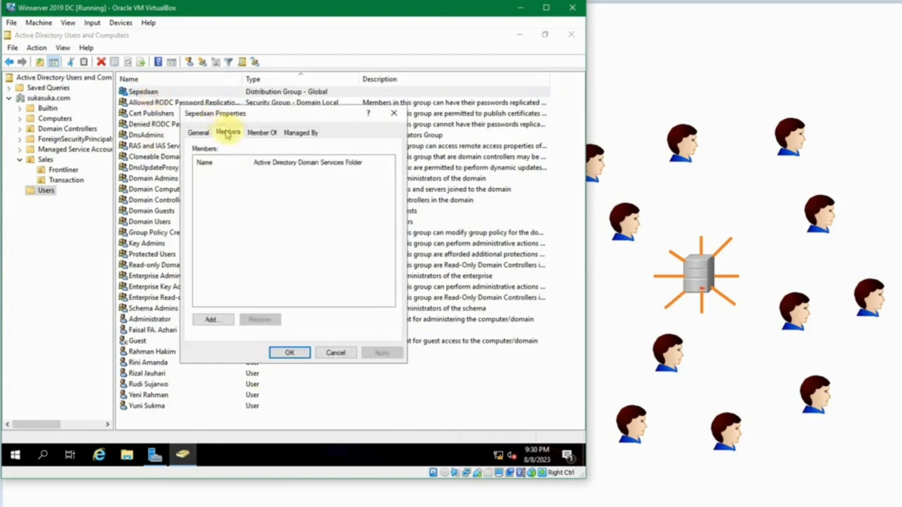
{"action": "left_click", "coordinate": [224, 319]}
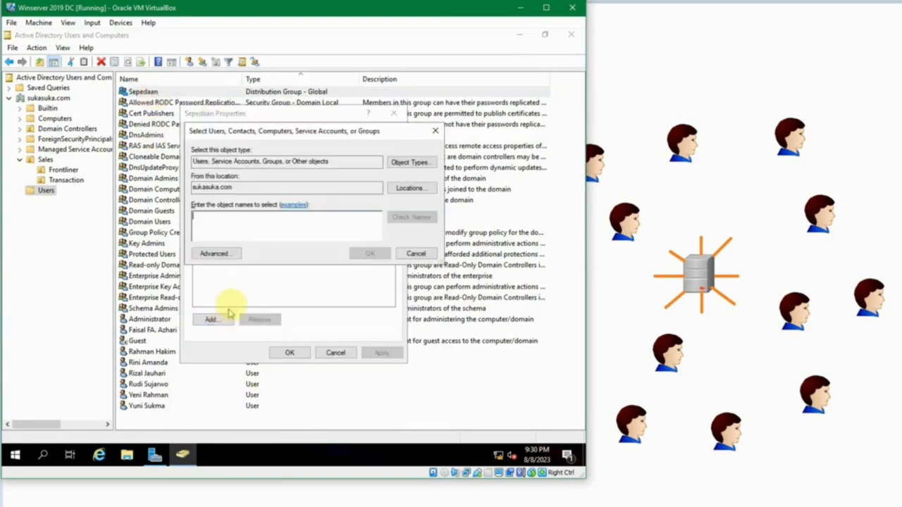
{"action": "left_click", "coordinate": [278, 221]}
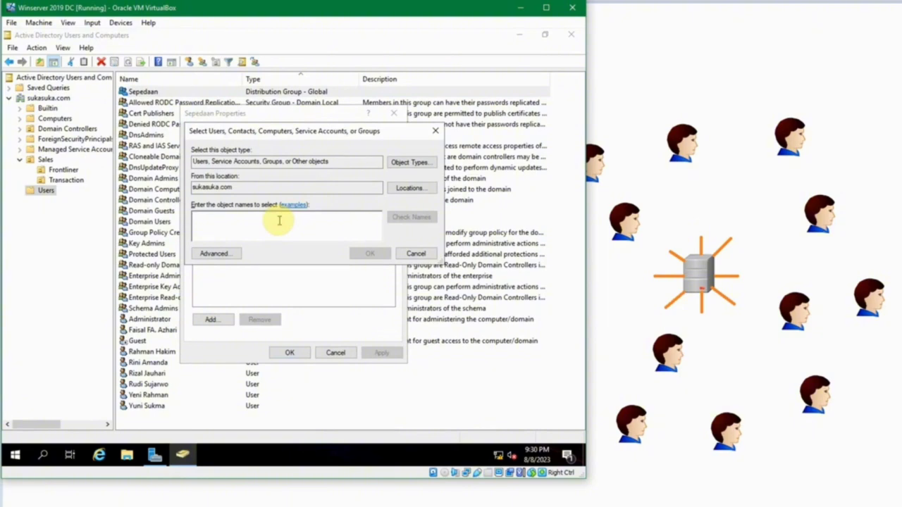
{"action": "type", "text": "R"}
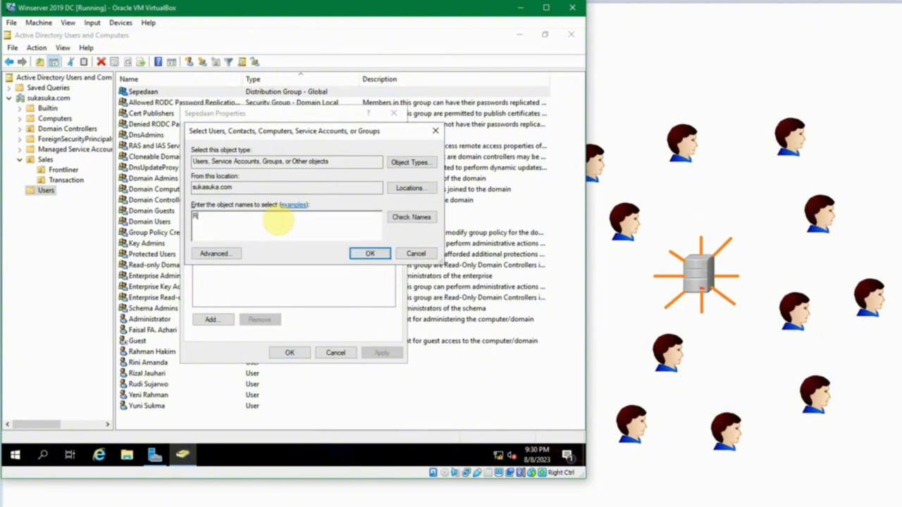
{"action": "key", "text": "BackSpace"}
{"action": "type", "text": "rini"}
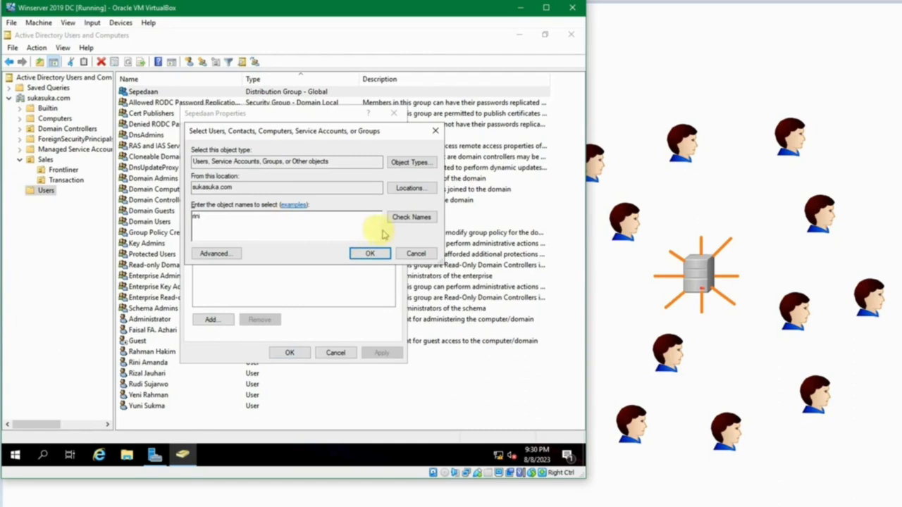
{"action": "left_click", "coordinate": [404, 218]}
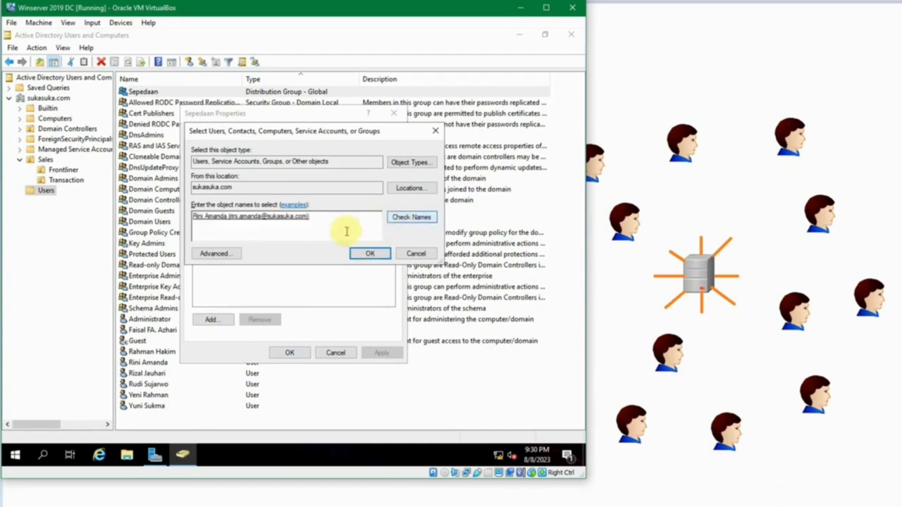
{"action": "left_click", "coordinate": [368, 253]}
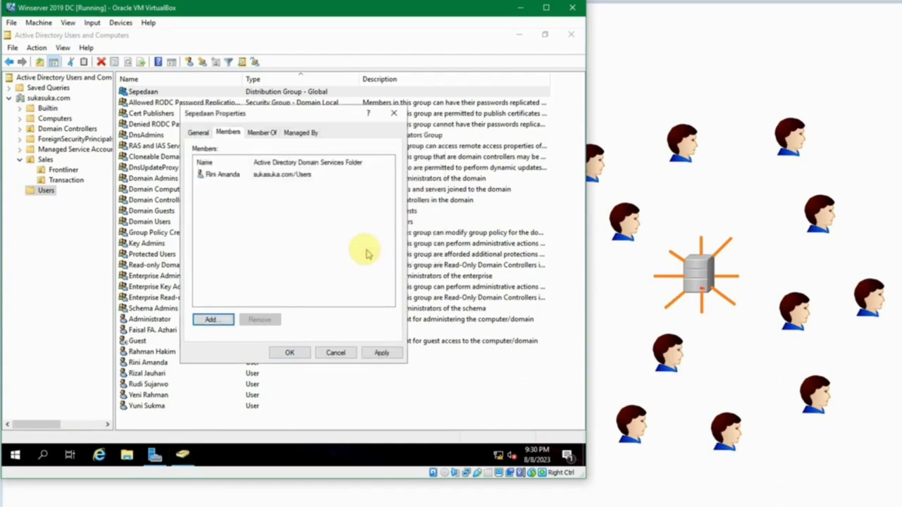
Step: Check the parent groups and member list of Sepedaan and save its properties
{"action": "left_click", "coordinate": [262, 133]}
{"action": "left_click", "coordinate": [235, 134]}
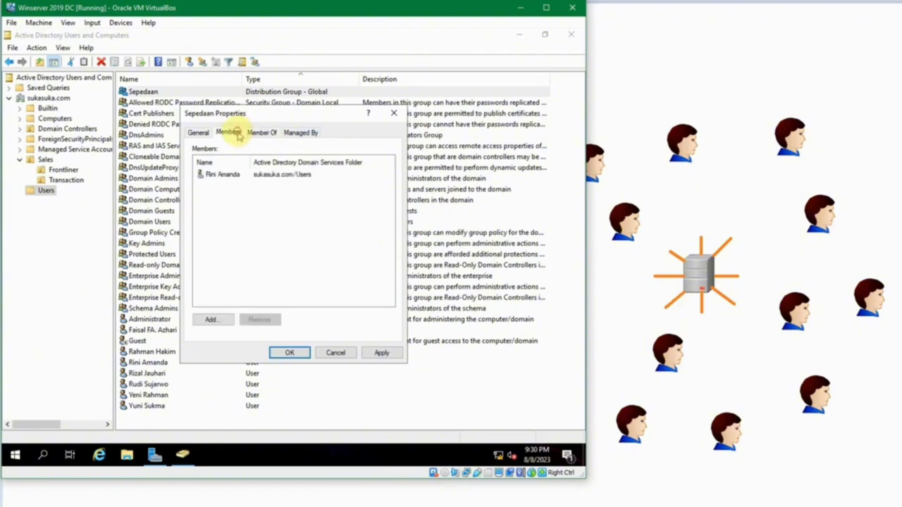
{"action": "left_click", "coordinate": [208, 176]}
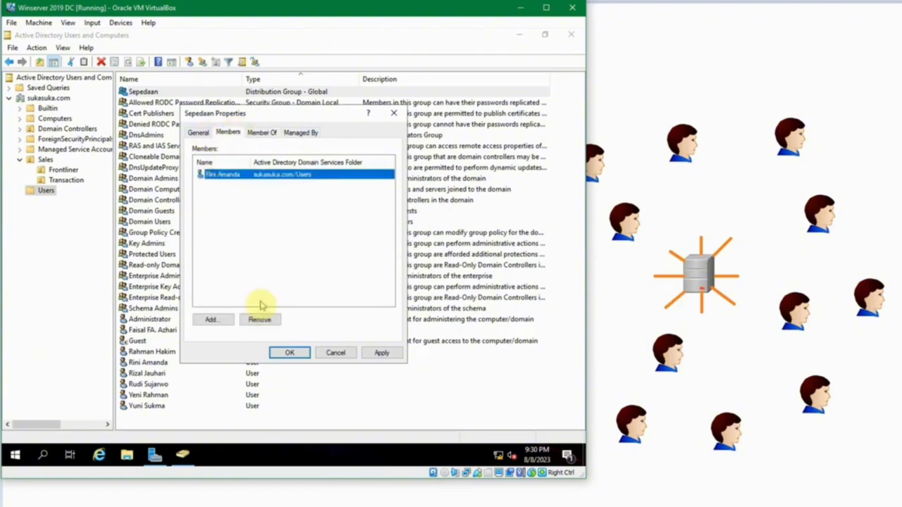
{"action": "left_click", "coordinate": [289, 352]}
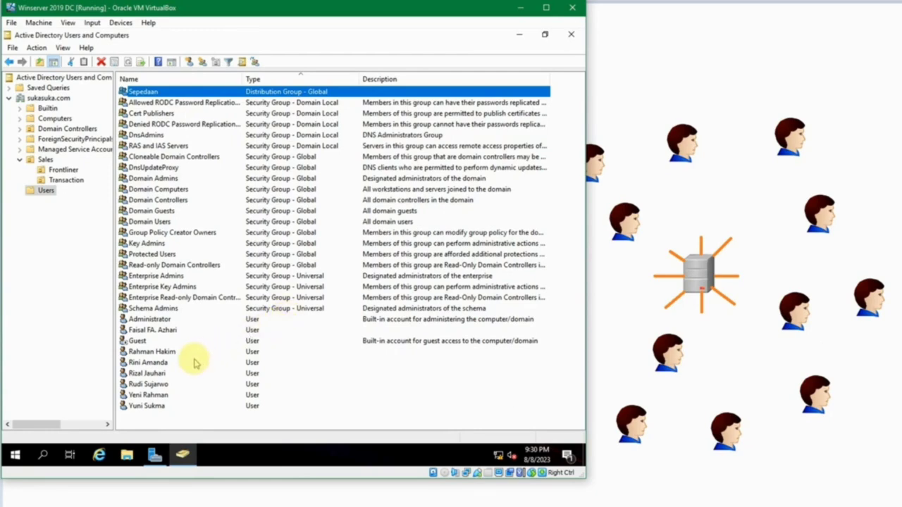
Step: Add the user listed three rows below Guest to the Sepedaan group through that user's own group memberships, checking the group name
{"action": "left_click", "coordinate": [156, 373]}
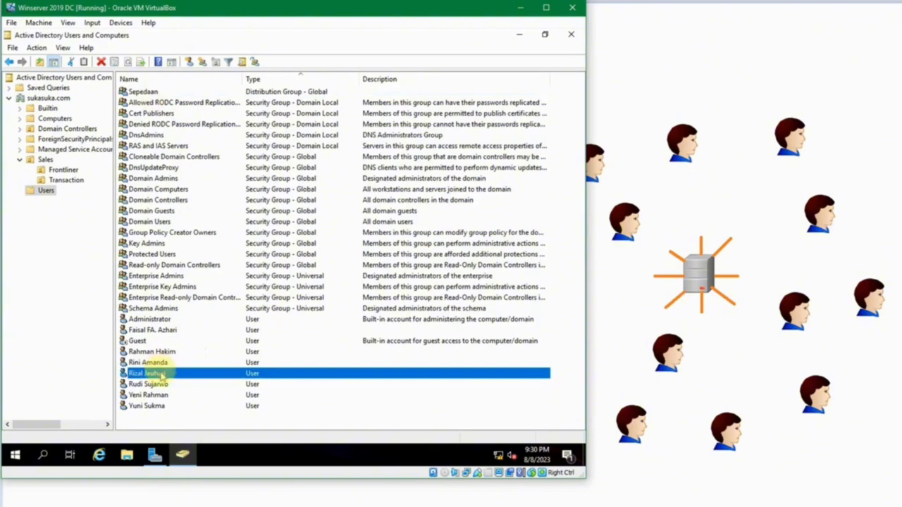
{"action": "right_click", "coordinate": [158, 373]}
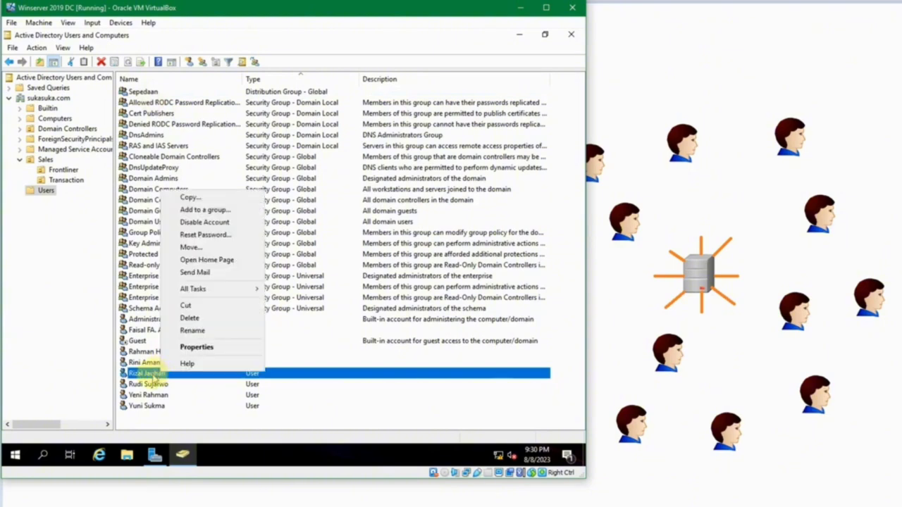
{"action": "left_click", "coordinate": [221, 350]}
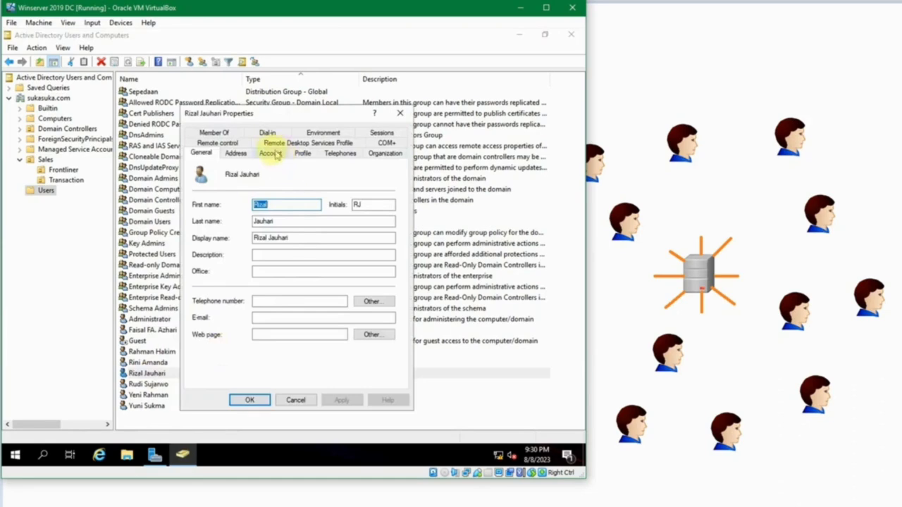
{"action": "left_click", "coordinate": [231, 133]}
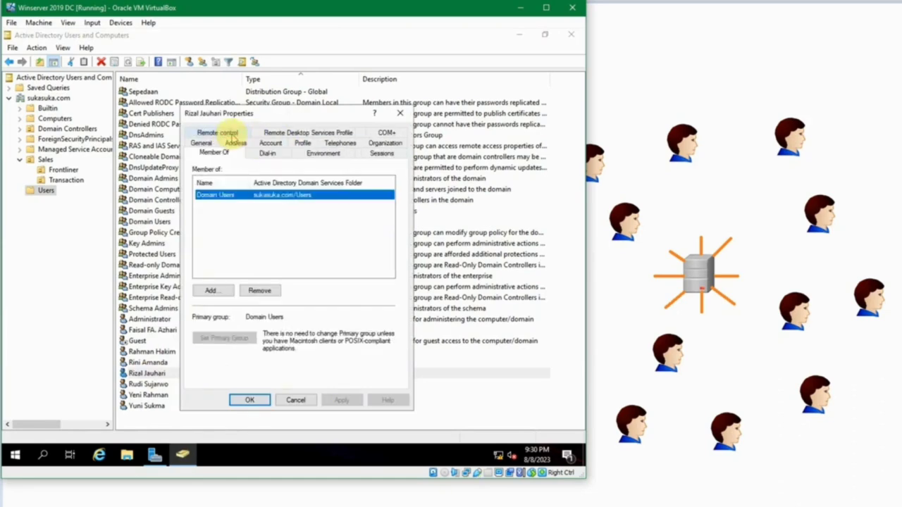
{"action": "left_click", "coordinate": [221, 294]}
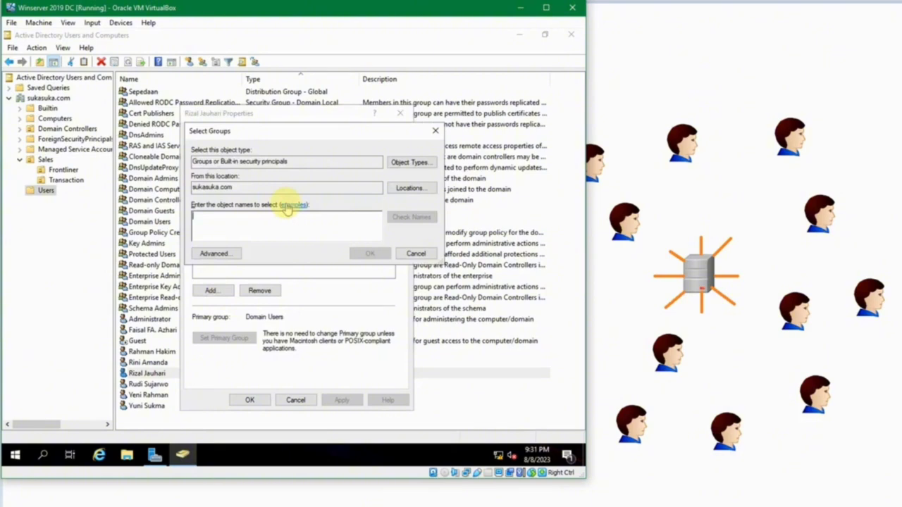
{"action": "type", "text": "sepeda"}
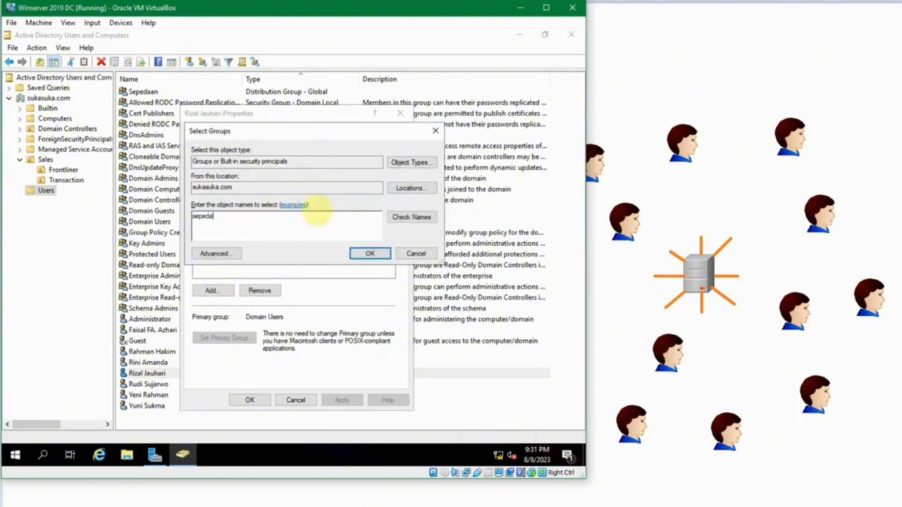
{"action": "left_click", "coordinate": [411, 217]}
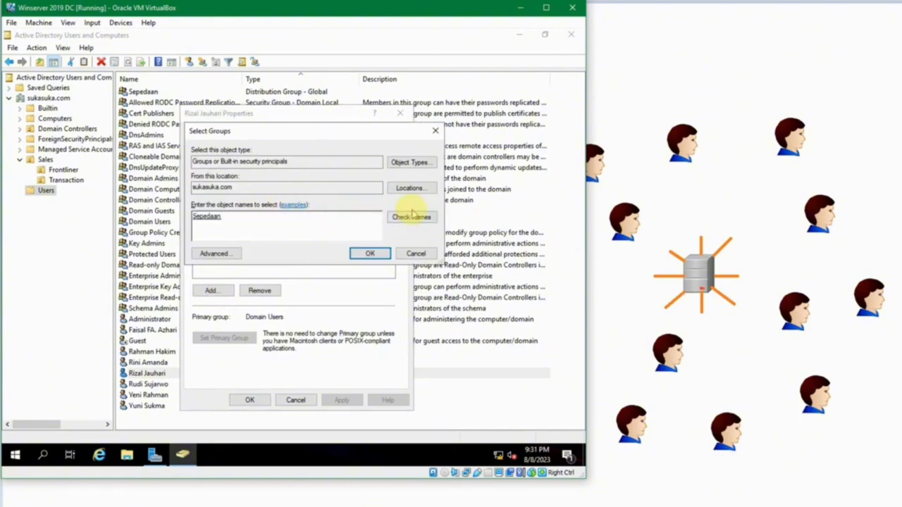
{"action": "left_click", "coordinate": [370, 254]}
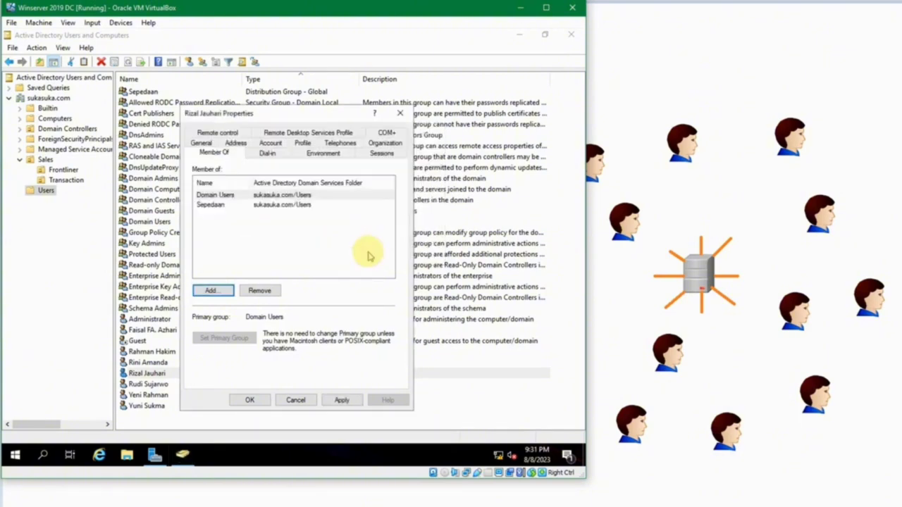
{"action": "left_click", "coordinate": [246, 398]}
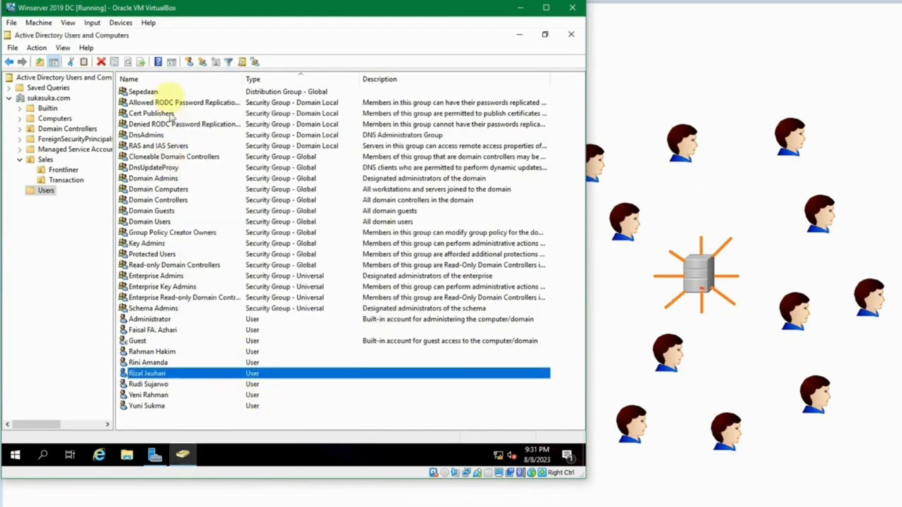
Step: Review both entries in the Sepedaan group's member list and close its properties
{"action": "left_click", "coordinate": [153, 92]}
{"action": "double_click", "coordinate": [153, 93]}
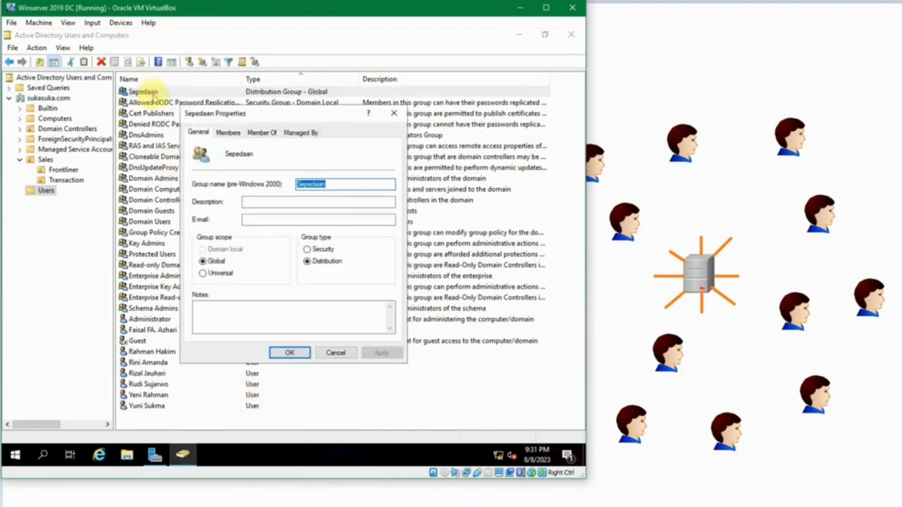
{"action": "left_click", "coordinate": [227, 133]}
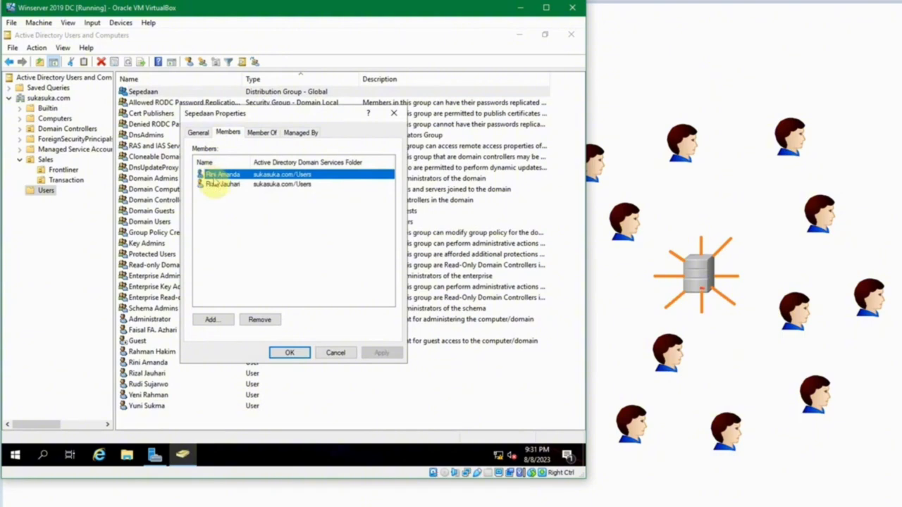
{"action": "left_click", "coordinate": [213, 184]}
{"action": "left_click", "coordinate": [240, 227]}
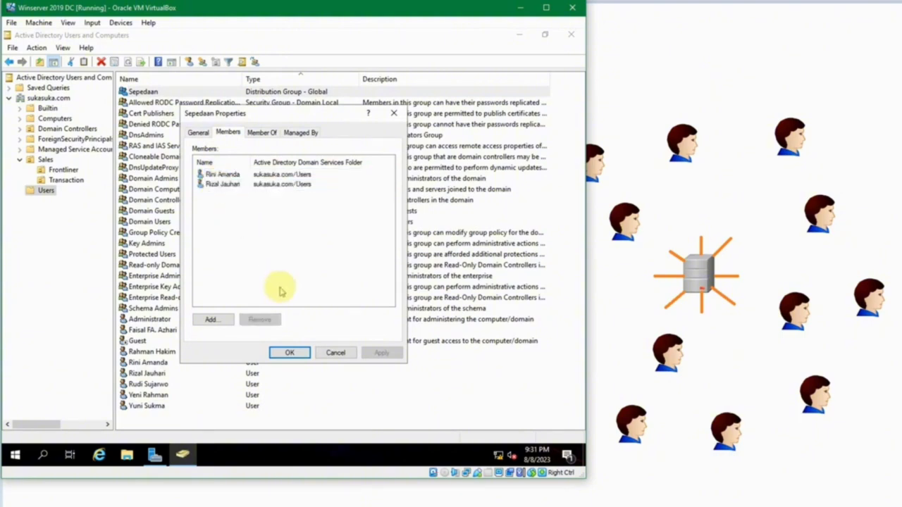
{"action": "left_click", "coordinate": [308, 353]}
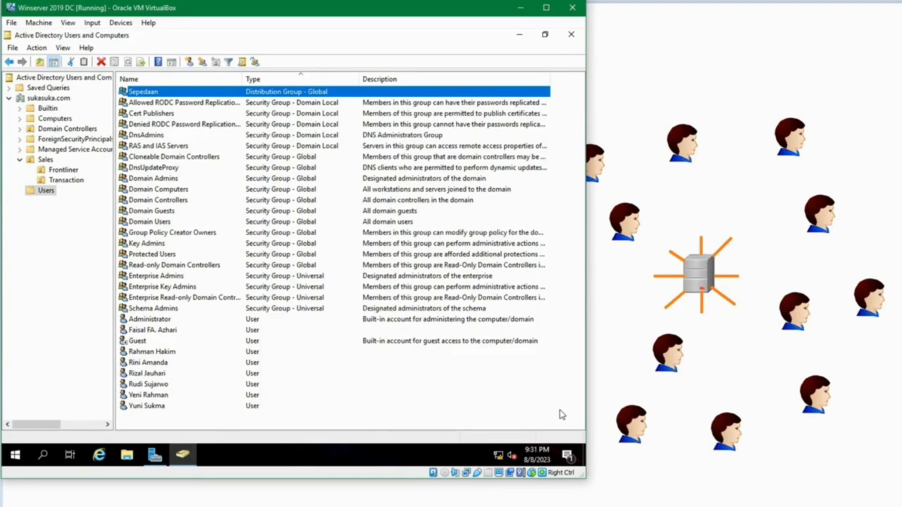
{"action": "left_click", "coordinate": [403, 387]}
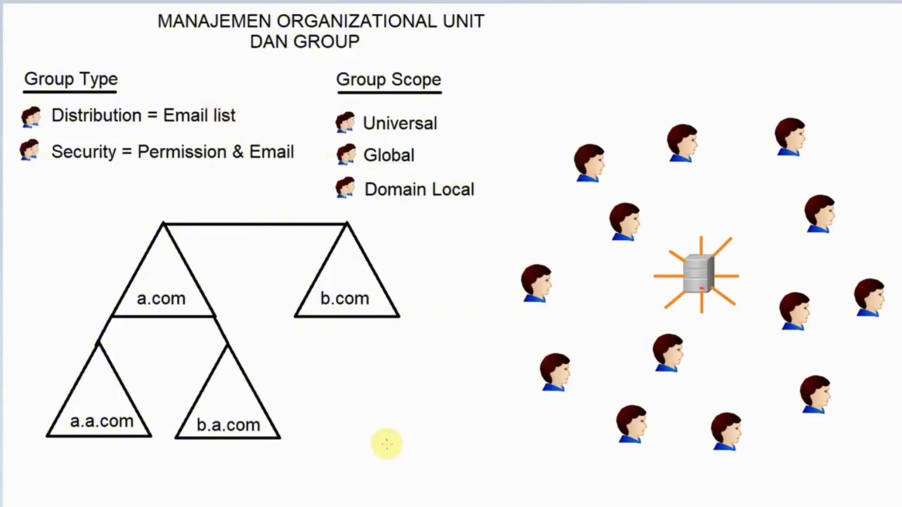
{"action": "mouse_move", "coordinate": [408, 504]}
{"action": "left_click", "coordinate": [373, 479]}
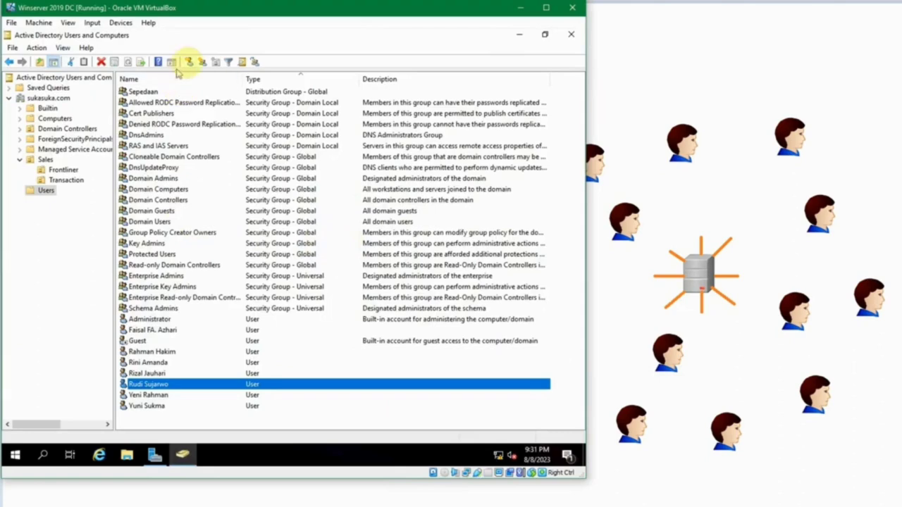
Step: Create a group named Sales in the Users container with Global scope and Security type
{"action": "left_click", "coordinate": [201, 62]}
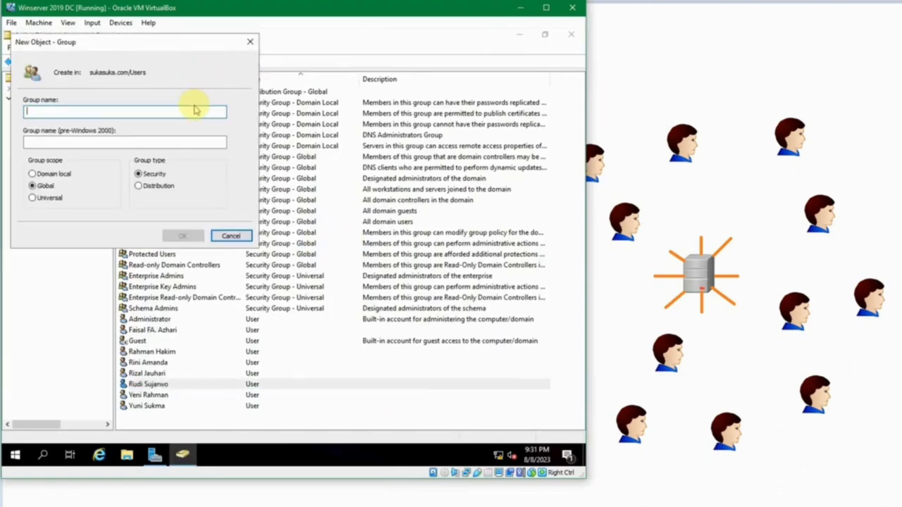
{"action": "type", "text": "Fin"}
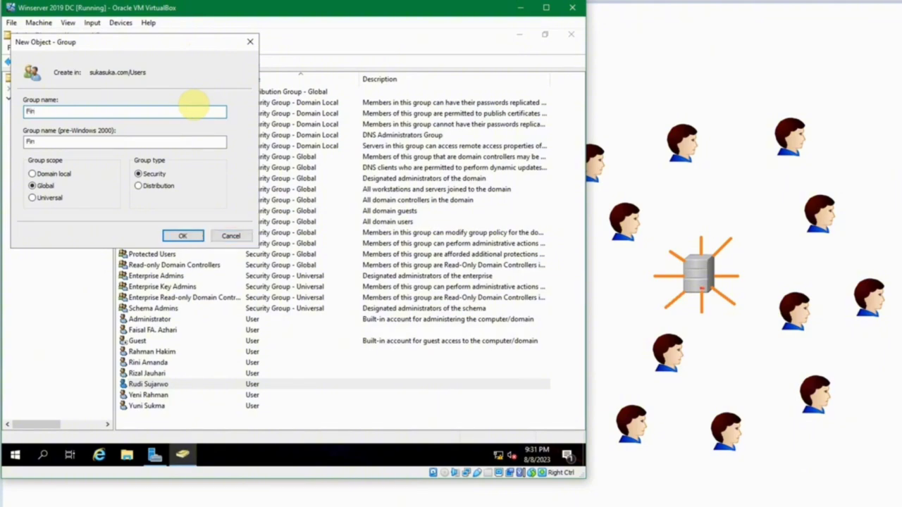
{"action": "key", "text": "BackSpace"}
{"action": "key", "text": "BackSpace"}
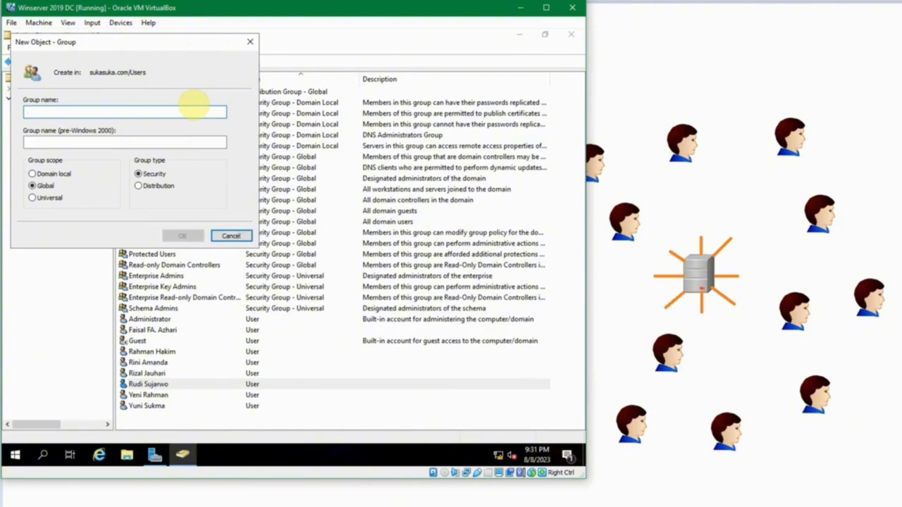
{"action": "left_click_drag", "start_coordinate": [151, 47], "coordinate": [340, 88]}
{"action": "type", "text": "Sales"}
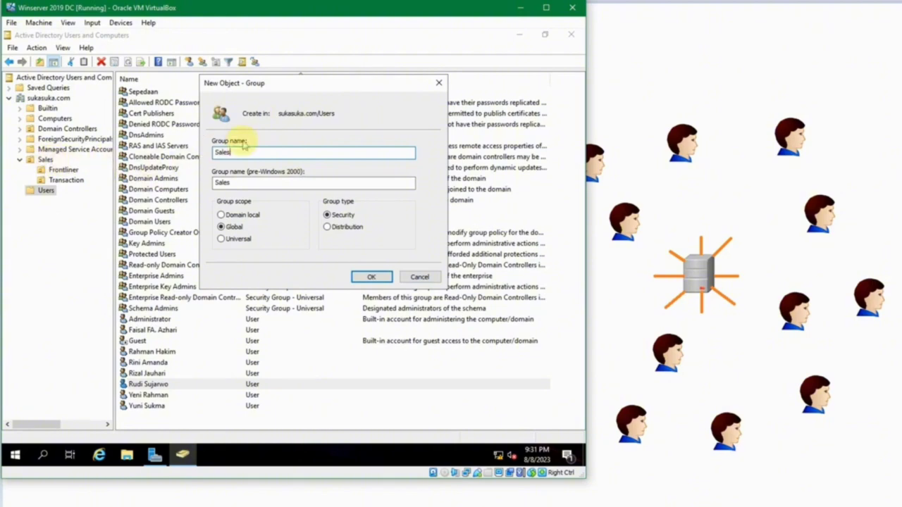
{"action": "left_click_drag", "start_coordinate": [237, 150], "coordinate": [191, 148]}
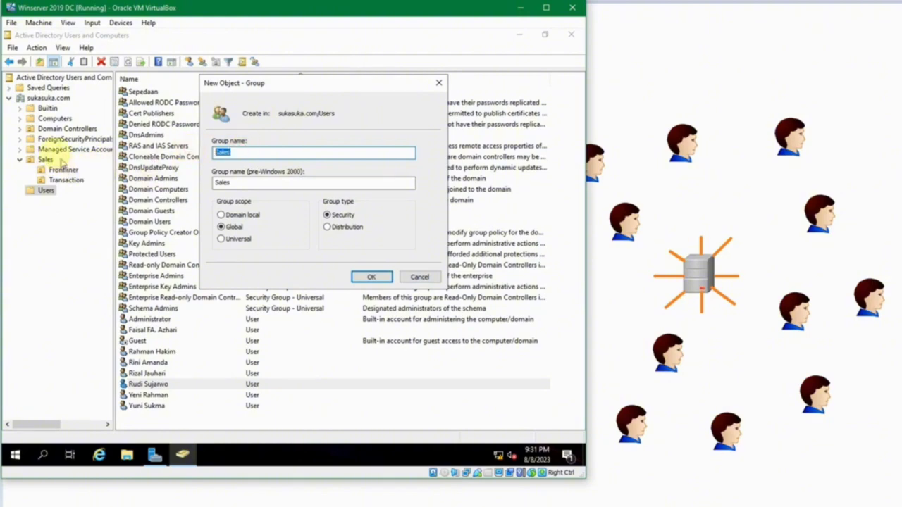
{"action": "left_click", "coordinate": [228, 228]}
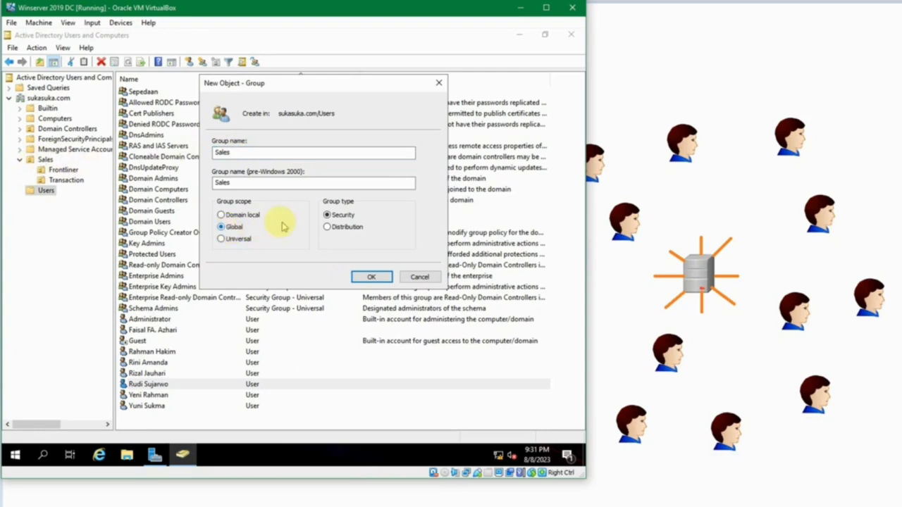
{"action": "left_click", "coordinate": [369, 276]}
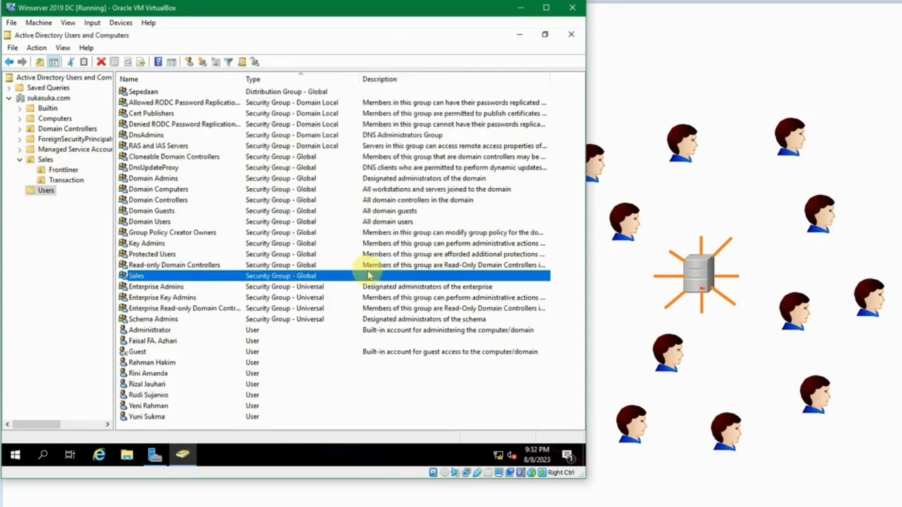
Step: Add the user listed four rows below Guest to the members of the Sales group, checking the name, and save the group's properties
{"action": "double_click", "coordinate": [167, 276]}
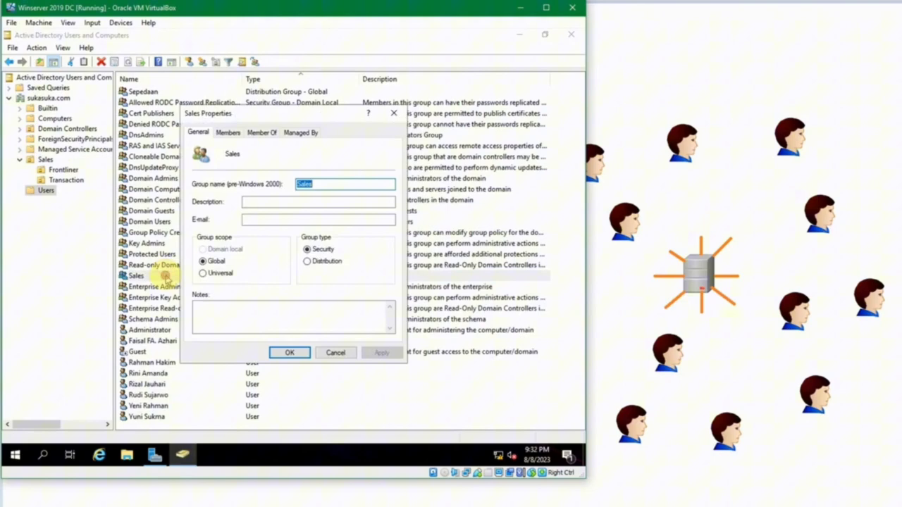
{"action": "left_click", "coordinate": [229, 133]}
{"action": "left_click", "coordinate": [210, 320]}
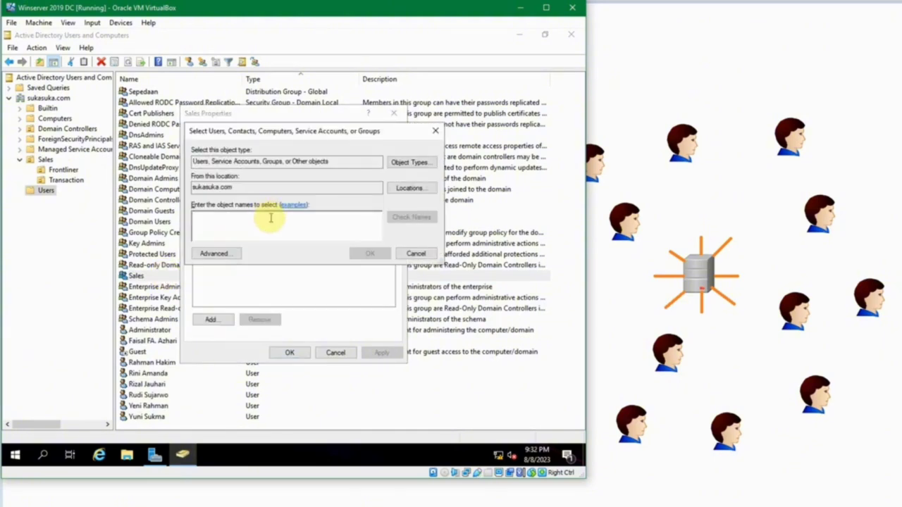
{"action": "type", "text": "ru"}
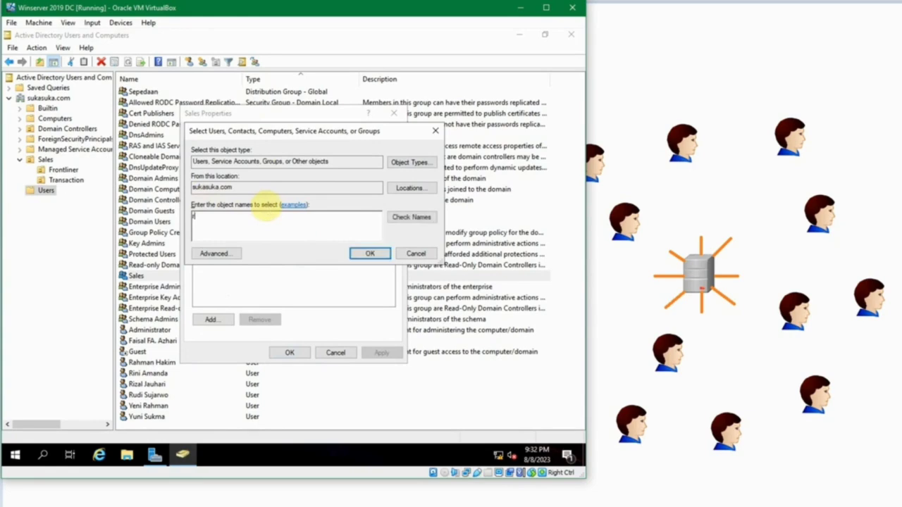
{"action": "type", "text": "di"}
{"action": "key", "text": "ctrl+k"}
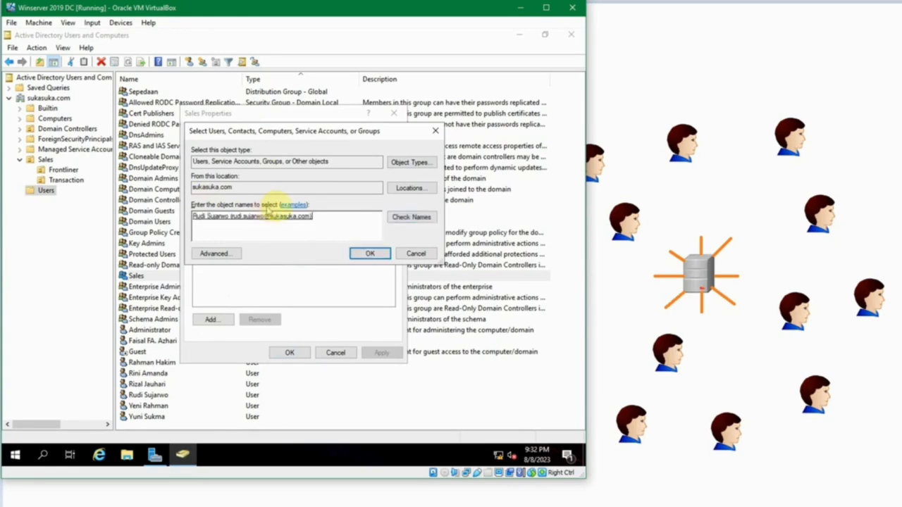
{"action": "left_click", "coordinate": [370, 253]}
{"action": "left_click", "coordinate": [290, 352]}
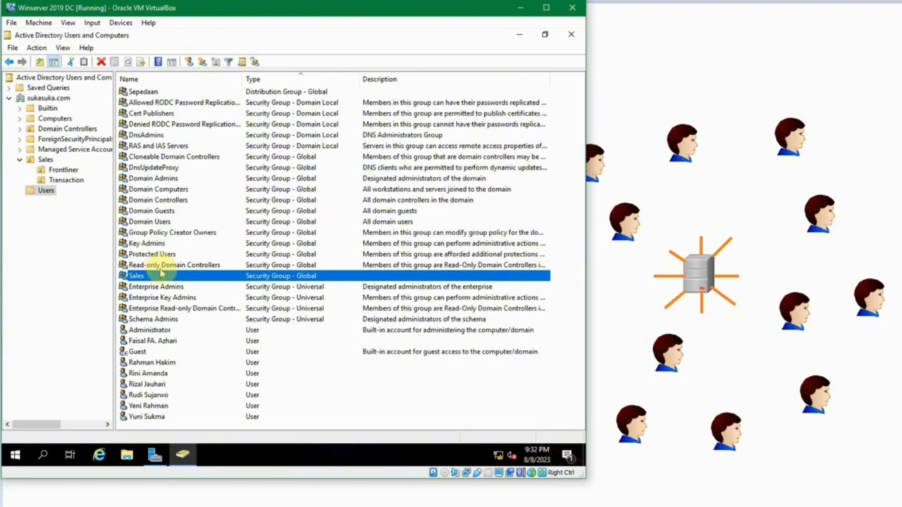
Step: Examine the contents of the Frontliner and Sales organizational units and return to the Users container
{"action": "left_click", "coordinate": [197, 210]}
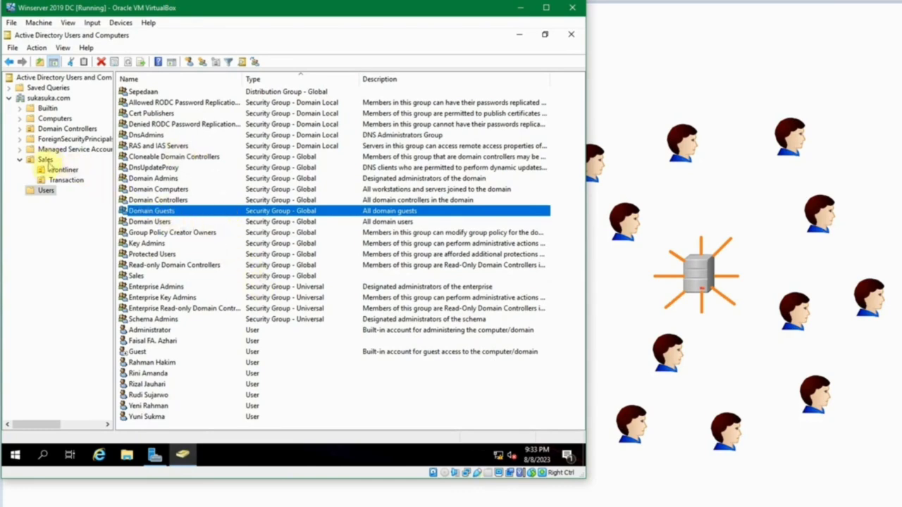
{"action": "left_click", "coordinate": [51, 169]}
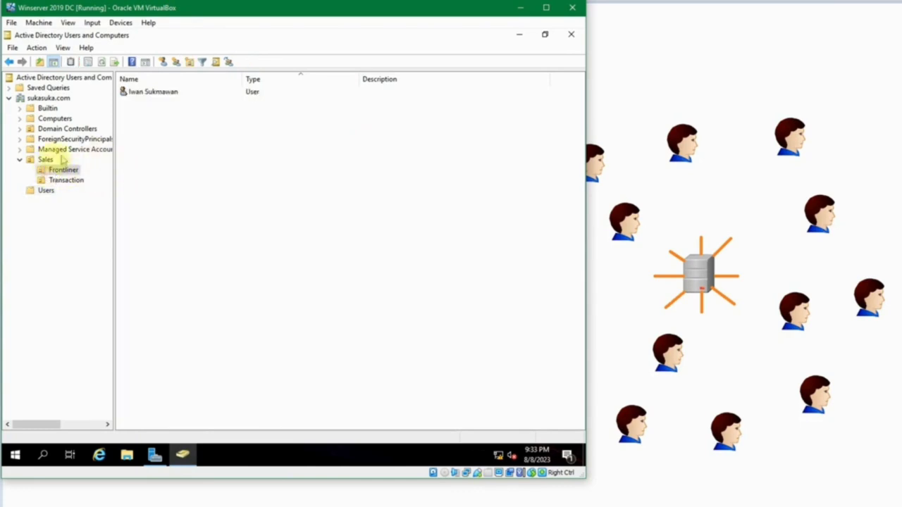
{"action": "left_click", "coordinate": [47, 160]}
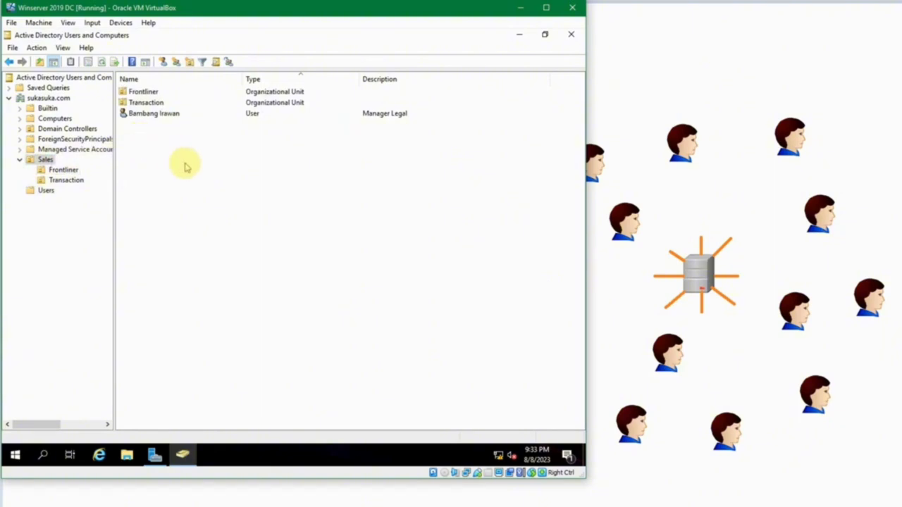
{"action": "left_click", "coordinate": [46, 190]}
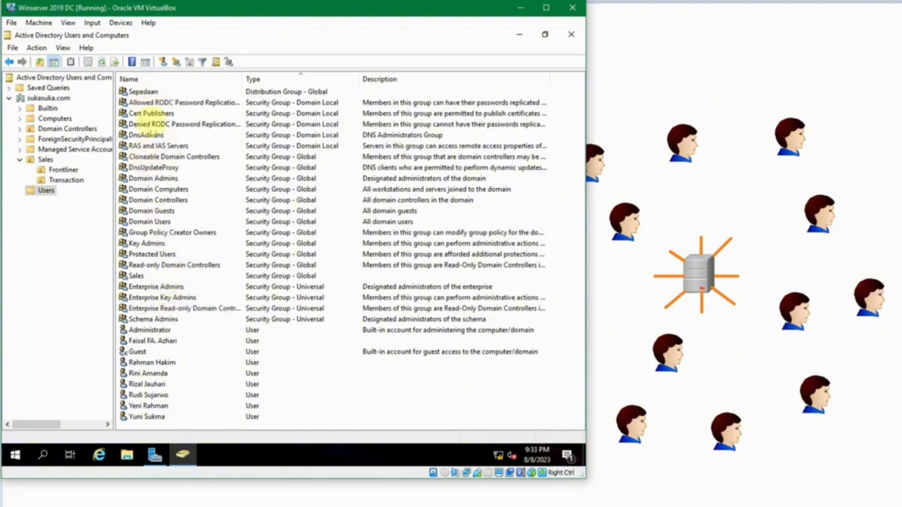
Step: Check the members of the Sepedaan distribution group again and cancel out of its properties
{"action": "left_click", "coordinate": [148, 373]}
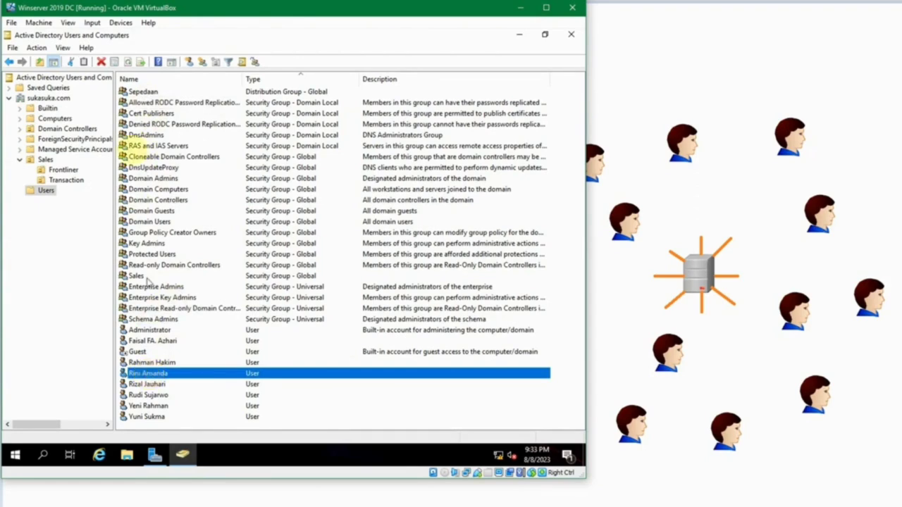
{"action": "double_click", "coordinate": [141, 92]}
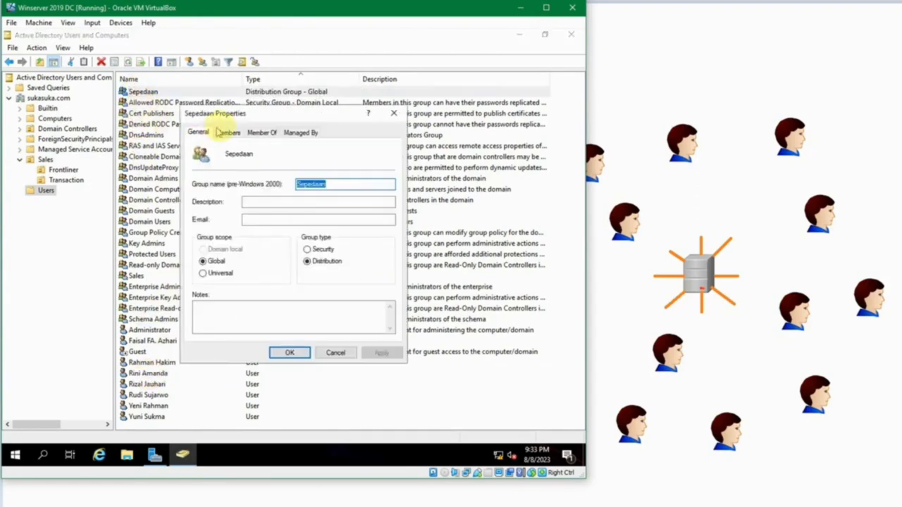
{"action": "left_click", "coordinate": [221, 131]}
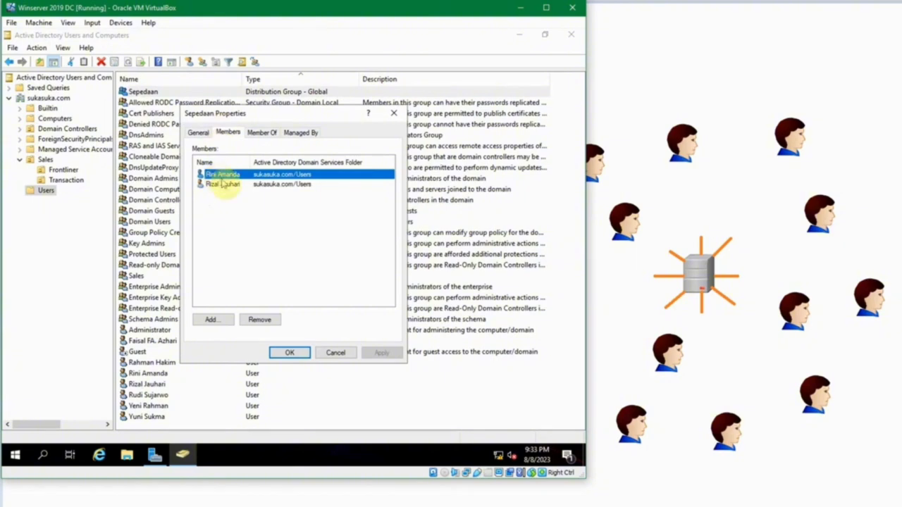
{"action": "left_click", "coordinate": [329, 352]}
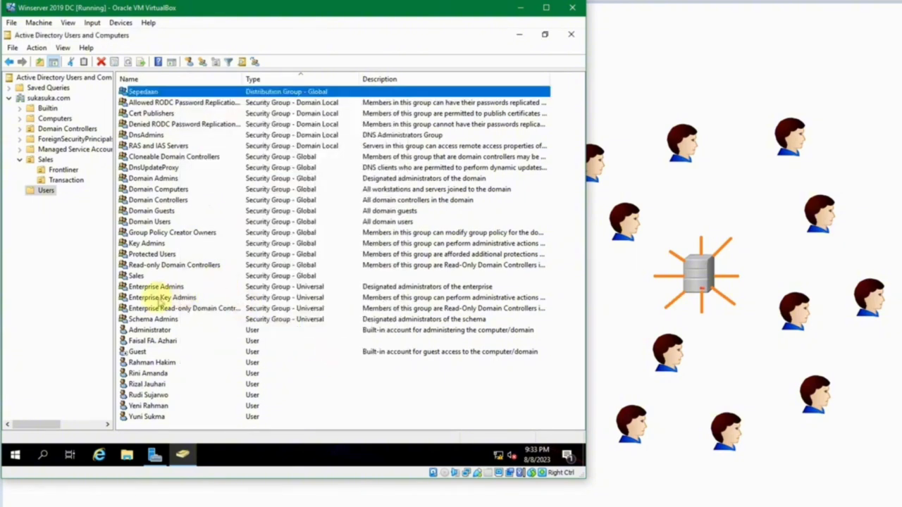
Step: Add the user listed two rows below Guest to the members of the Sales group, checking the name, and save the group's properties
{"action": "double_click", "coordinate": [136, 276]}
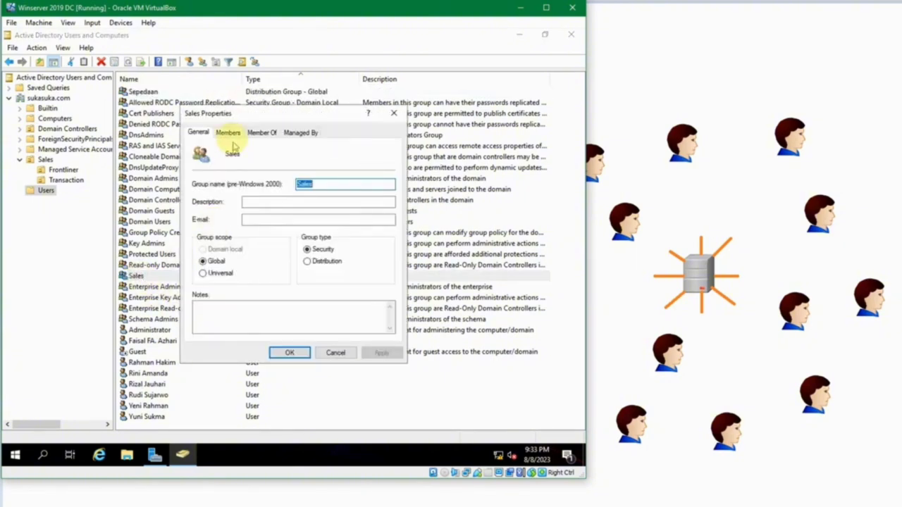
{"action": "left_click", "coordinate": [228, 132]}
{"action": "left_click", "coordinate": [214, 320]}
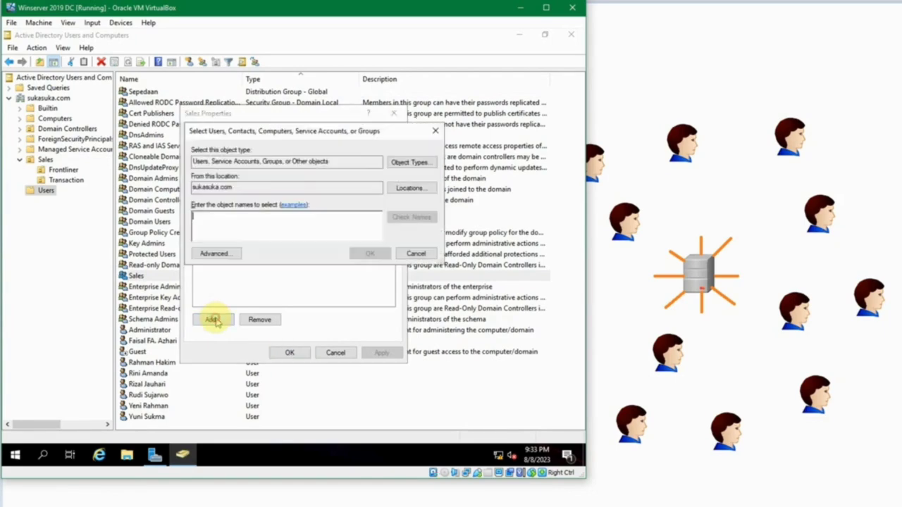
{"action": "type", "text": "rini"}
{"action": "key", "text": "ctrl+k"}
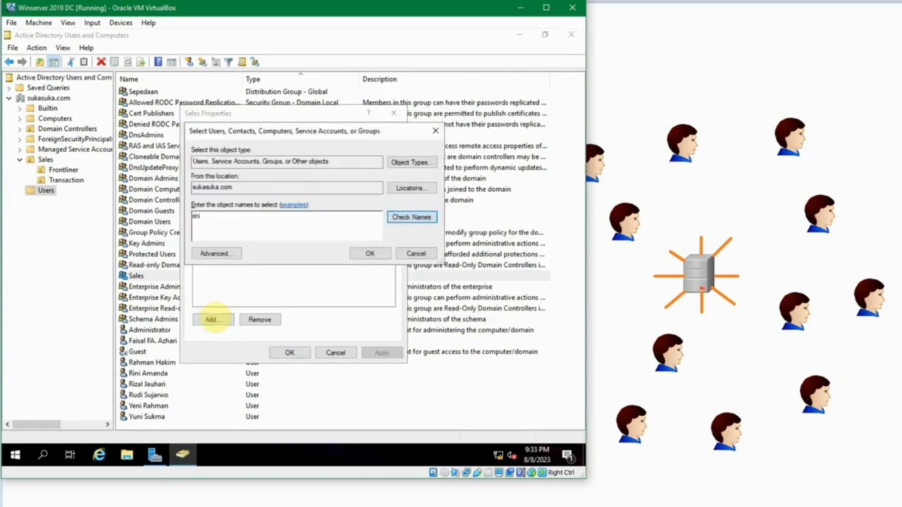
{"action": "left_click", "coordinate": [351, 253]}
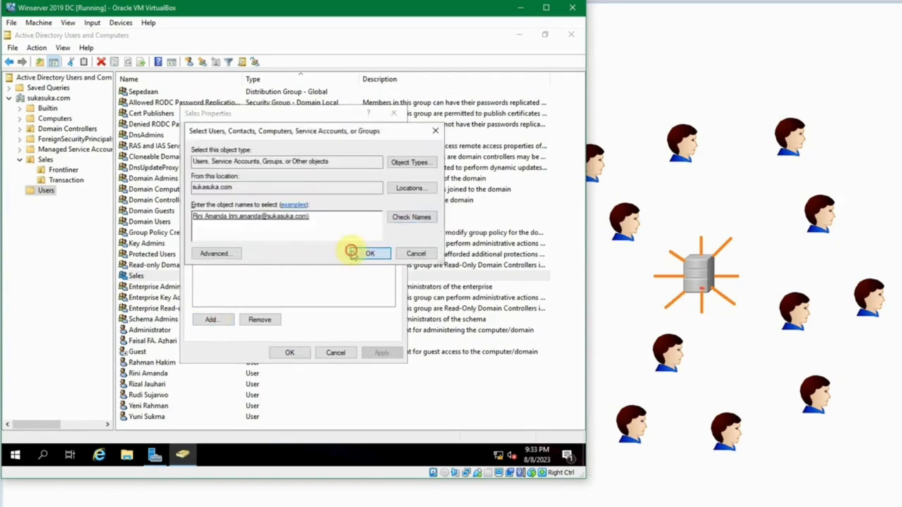
{"action": "left_click", "coordinate": [290, 352]}
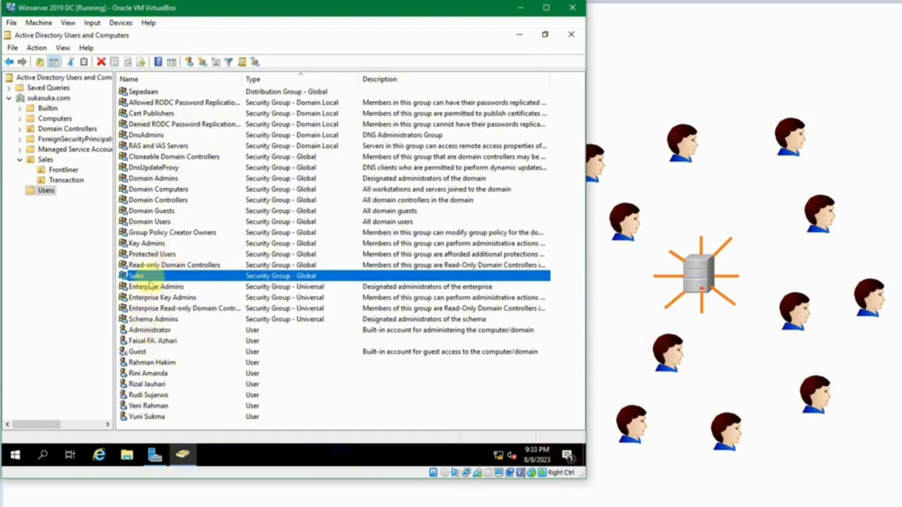
Step: Compare the member lists of the Sepedaan and Sales groups, closing each group's properties without changes
{"action": "double_click", "coordinate": [144, 93]}
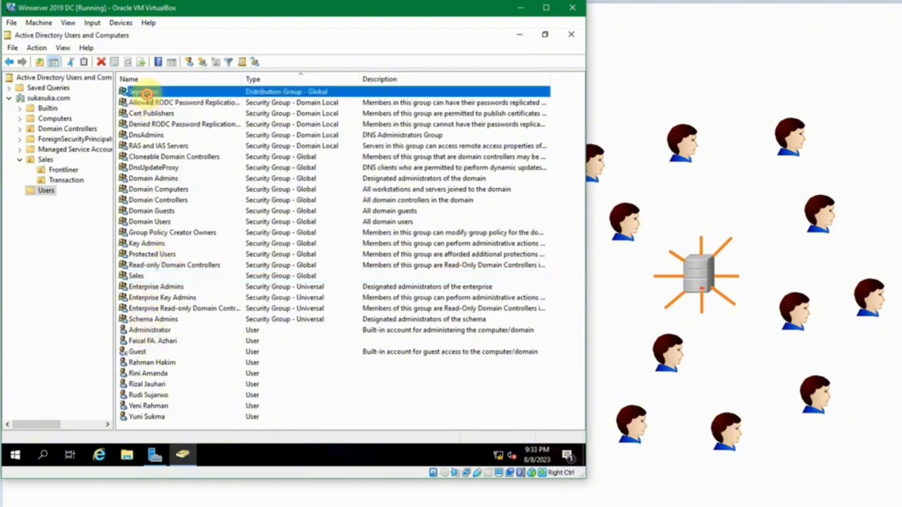
{"action": "left_click", "coordinate": [227, 132]}
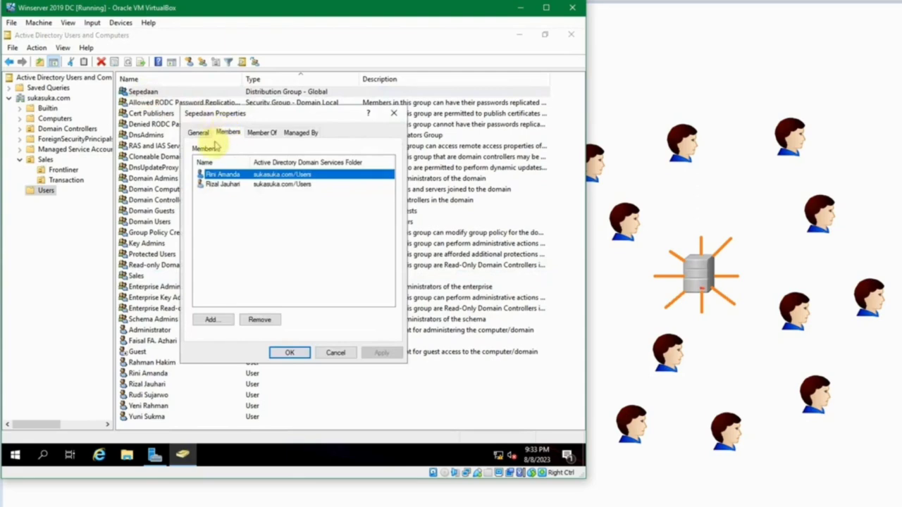
{"action": "key", "text": "Escape"}
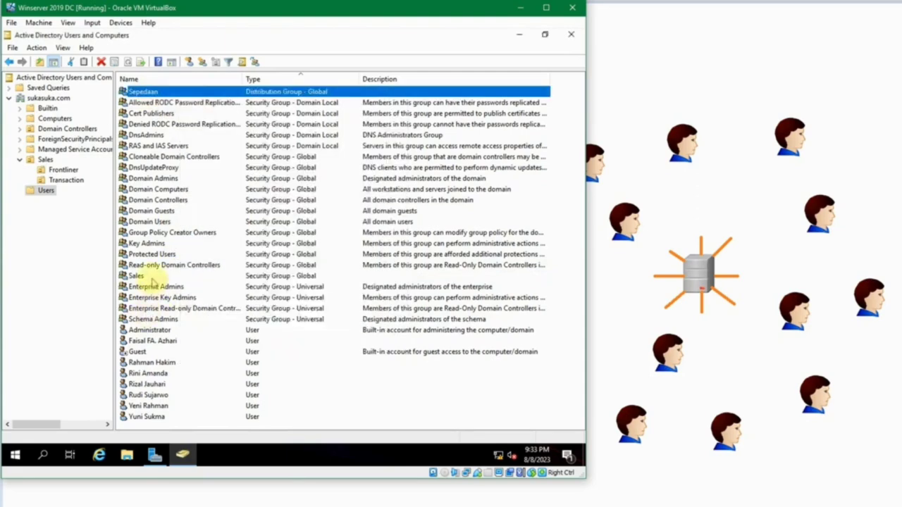
{"action": "double_click", "coordinate": [136, 275]}
{"action": "left_click", "coordinate": [227, 132]}
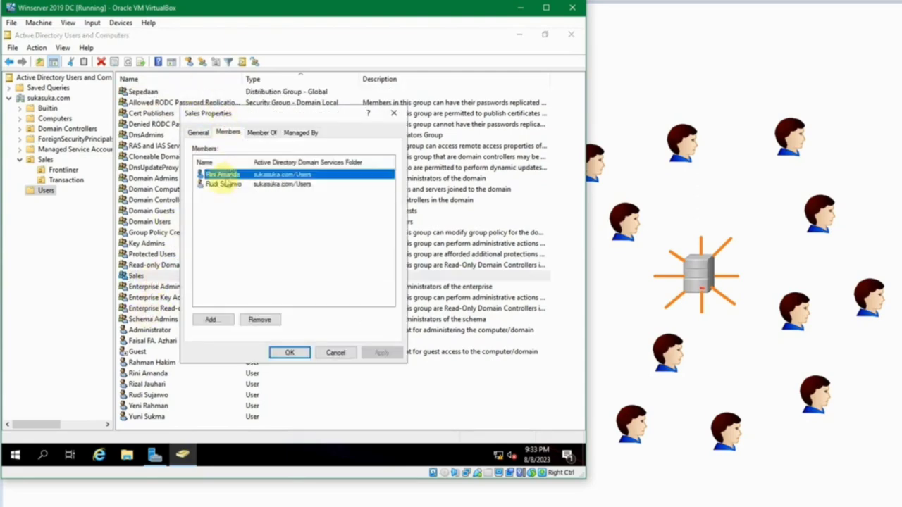
{"action": "key", "text": "Escape"}
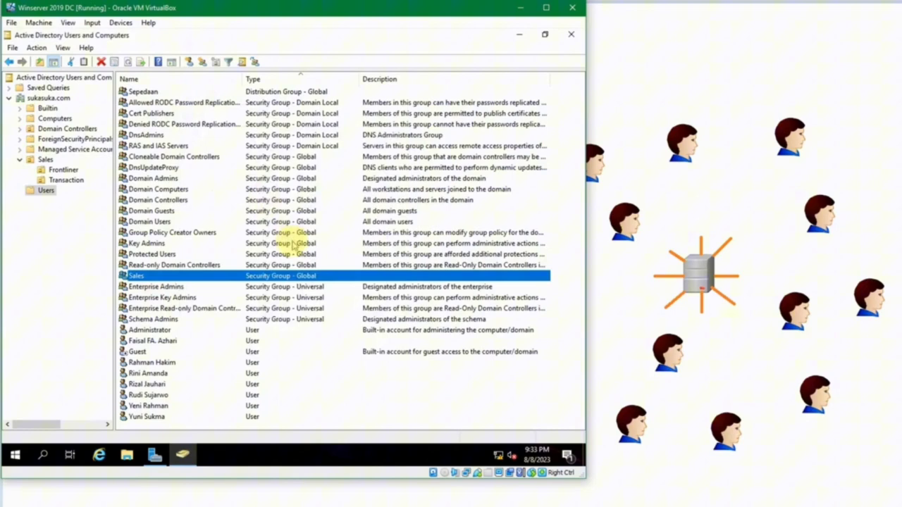
{"action": "left_click", "coordinate": [352, 372]}
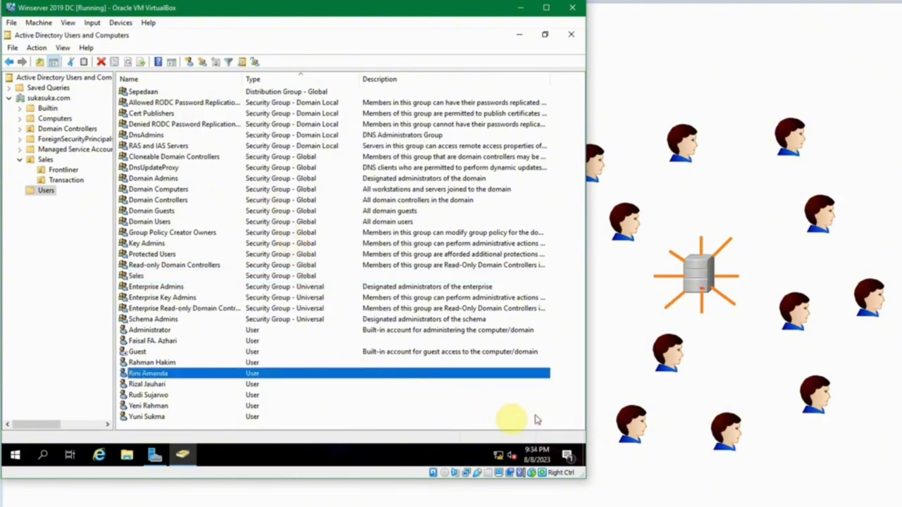
{"action": "left_click", "coordinate": [251, 422]}
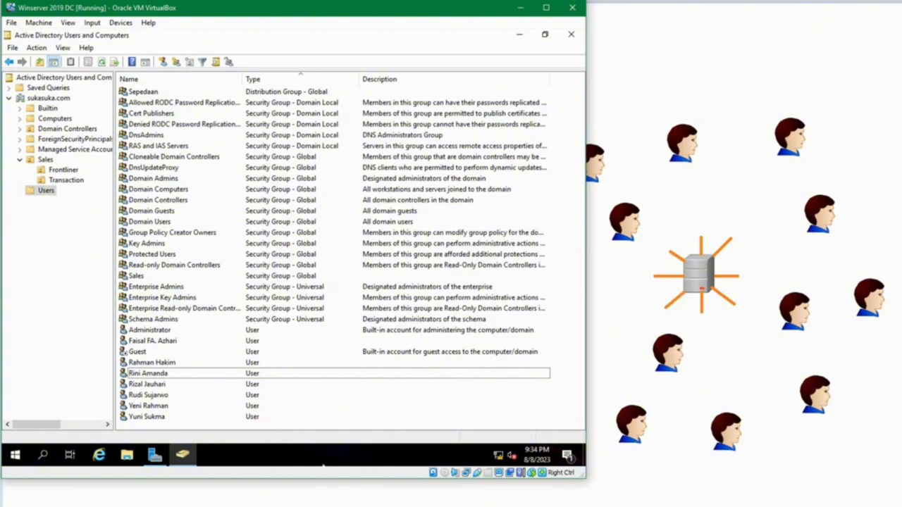
{"action": "mouse_move", "coordinate": [391, 506]}
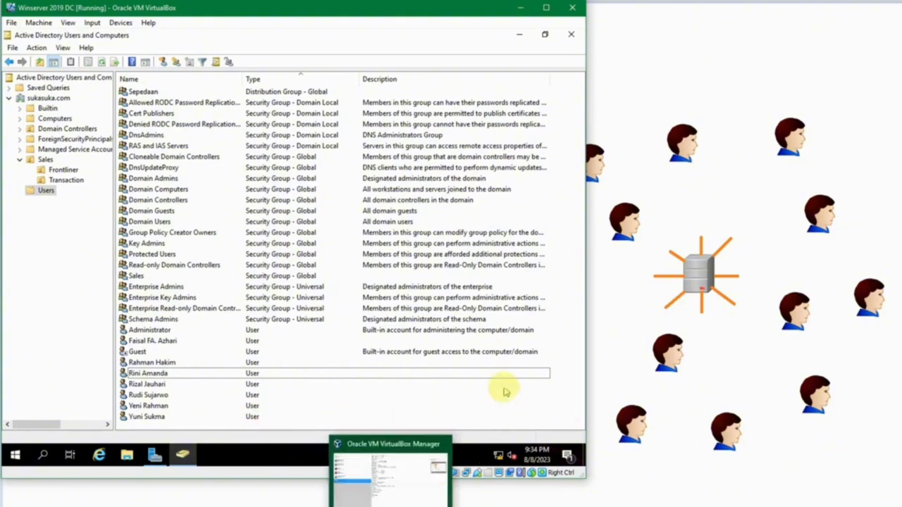